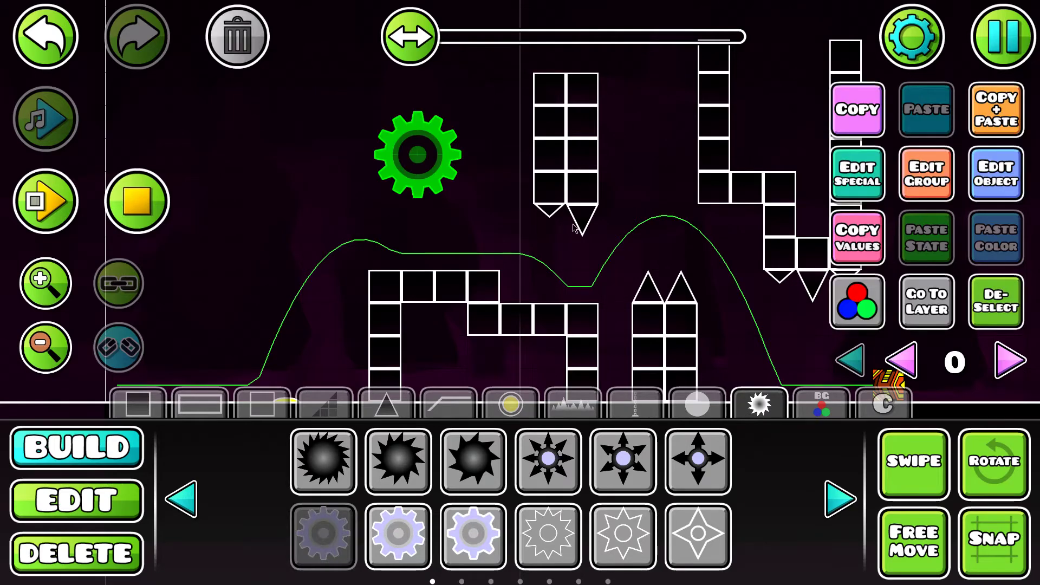
Pan and zoom around the level, then switch editing to layer 1.
drag(438, 175, 310, 133)
click(996, 301)
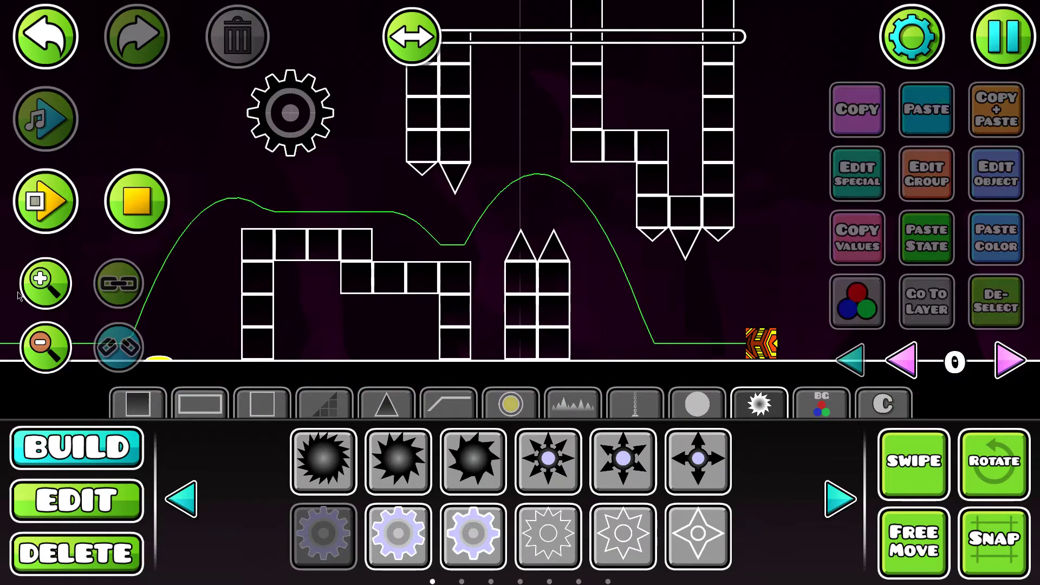
click(20, 286)
click(45, 347)
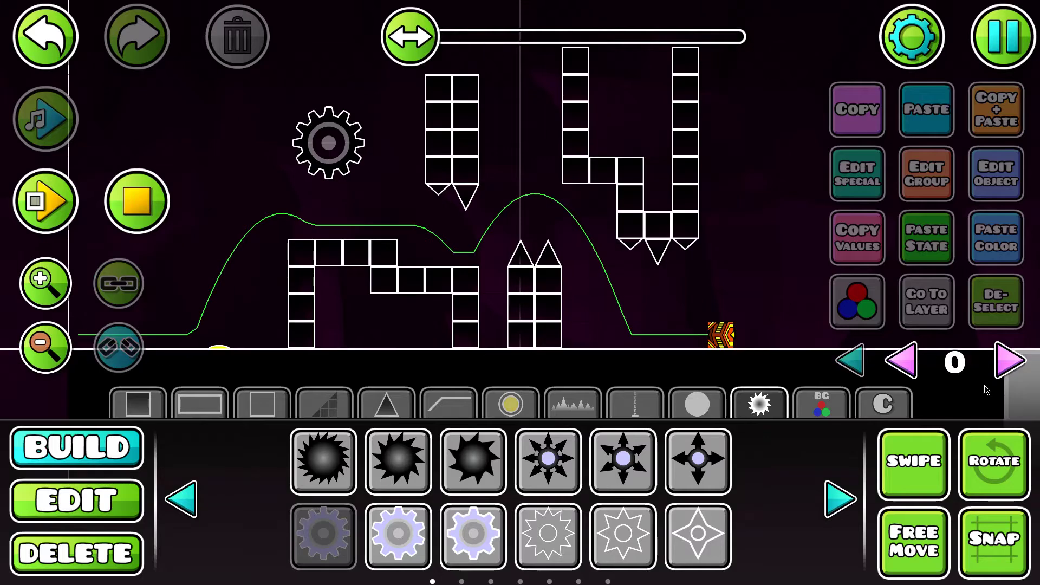
click(1010, 369)
Browse the block pages and pick a plain square block to build with.
click(138, 403)
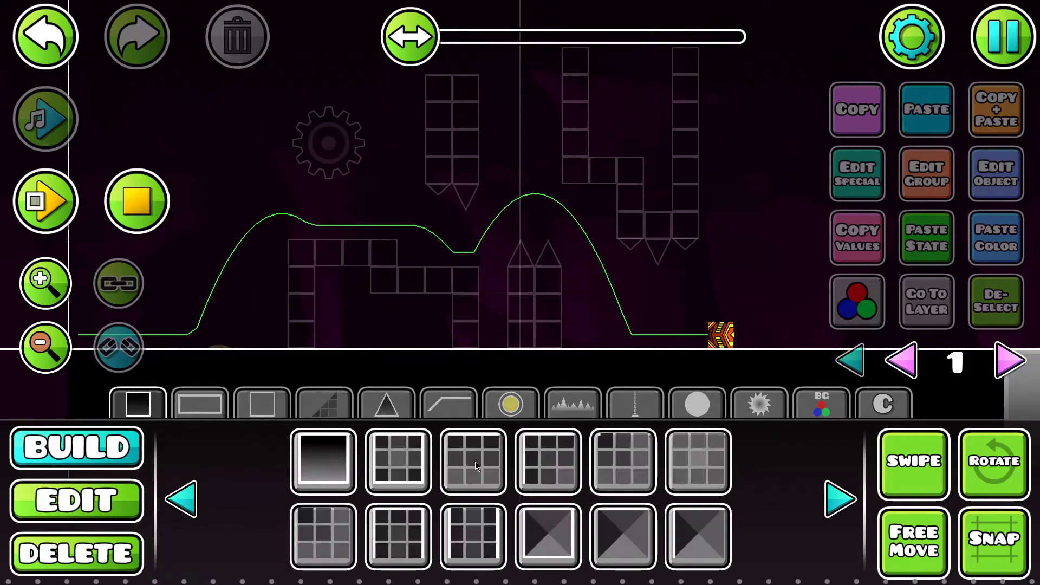
click(834, 506)
click(834, 507)
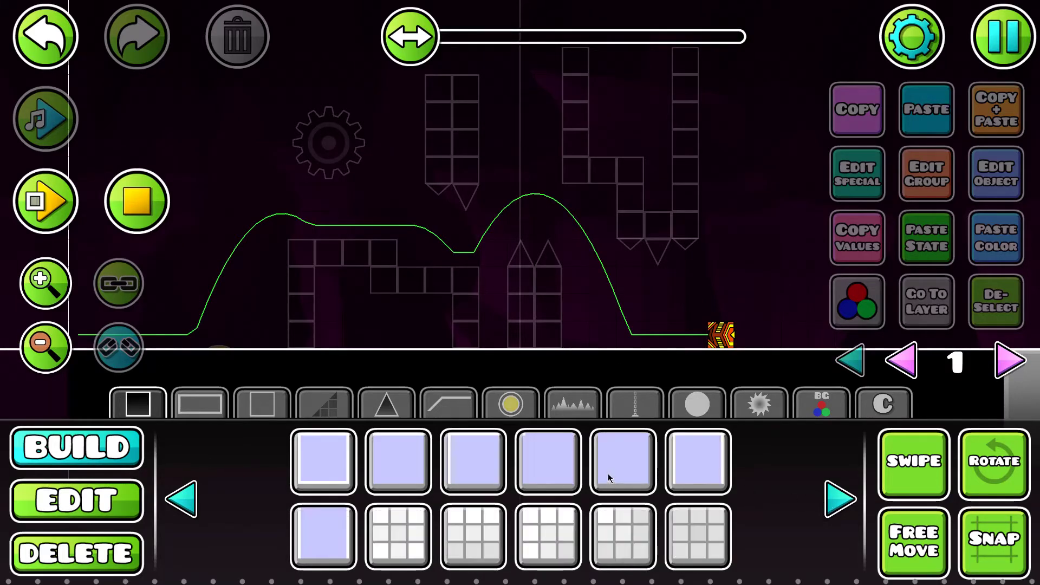
click(617, 472)
click(41, 346)
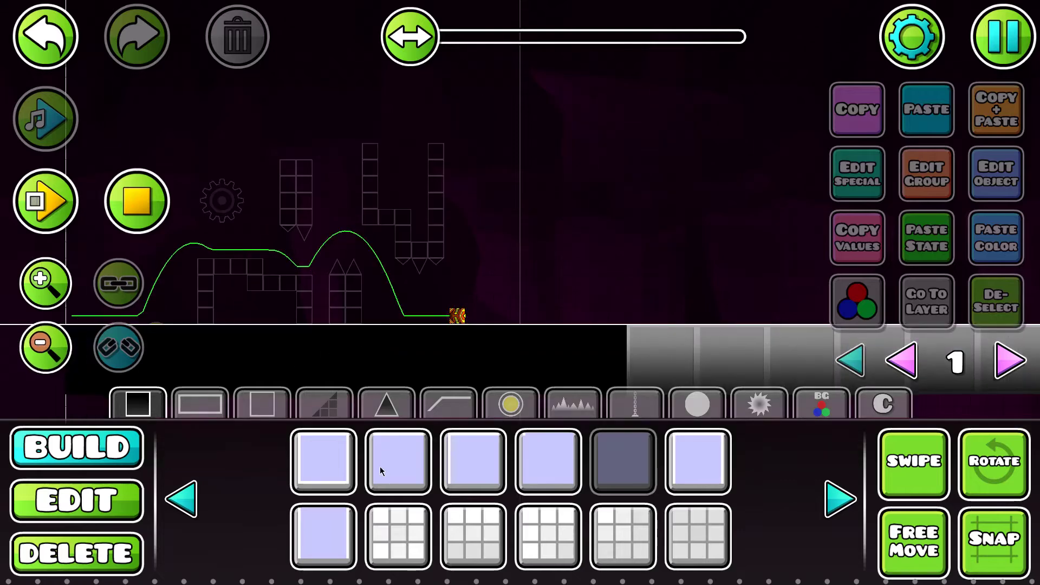
click(323, 534)
scroll(499, 274, down, 2)
scroll(499, 274, up, 3)
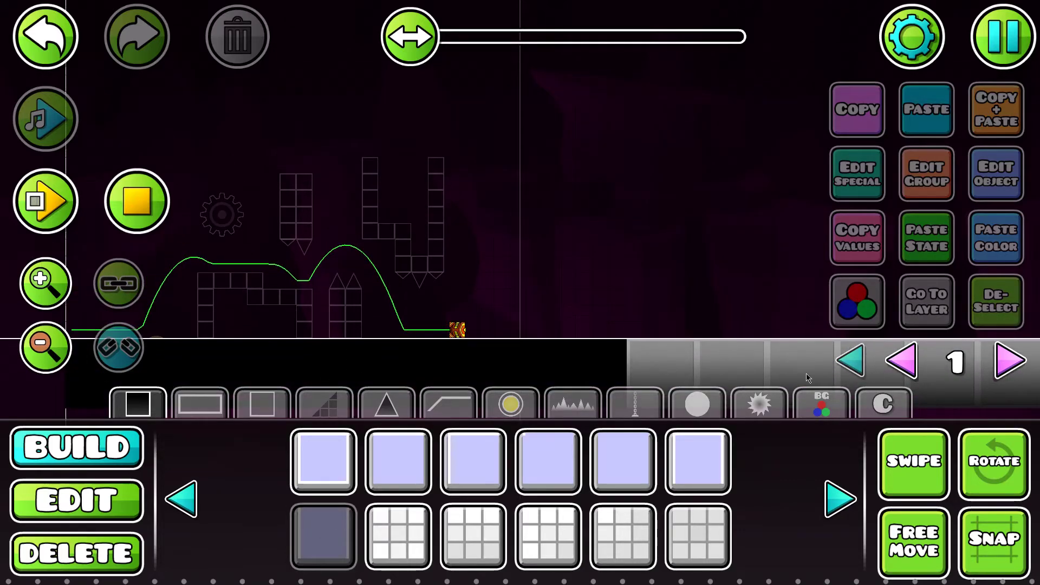
Paint a first column of blocks near the centre, select them, then delete them.
click(914, 461)
mouse_move(487, 157)
mouse_down()
mouse_move(485, 217)
mouse_move(552, 217)
mouse_move(544, 158)
mouse_move(519, 149)
mouse_move(499, 182)
mouse_move(535, 198)
mouse_move(524, 190)
mouse_up()
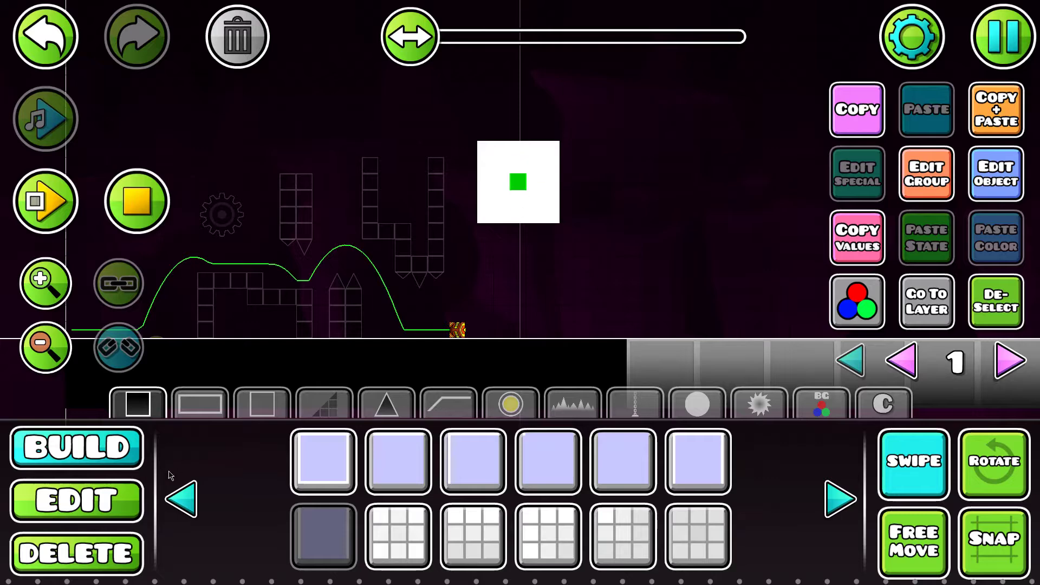
key(2)
drag(471, 235, 582, 102)
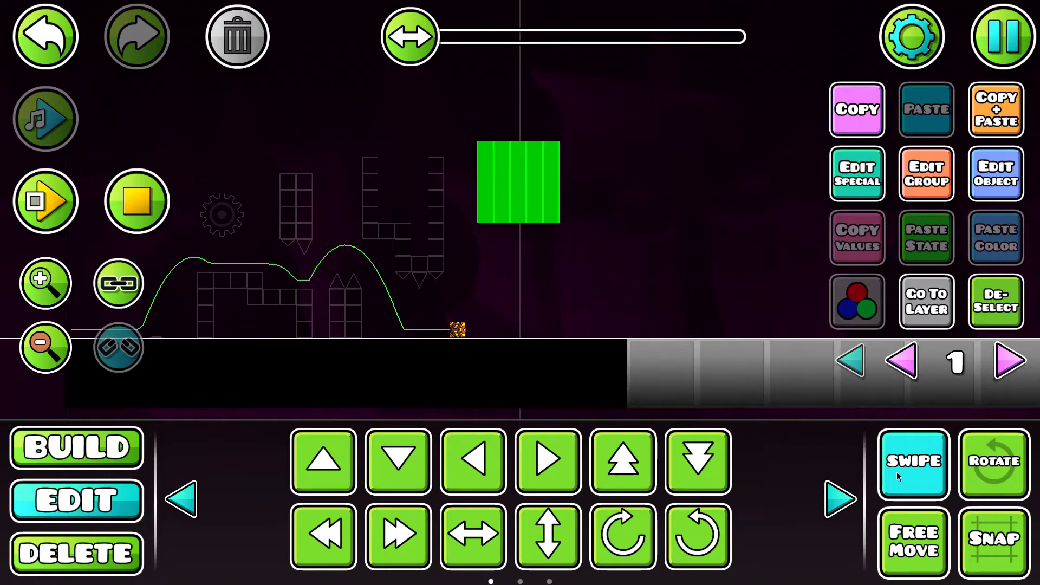
click(857, 301)
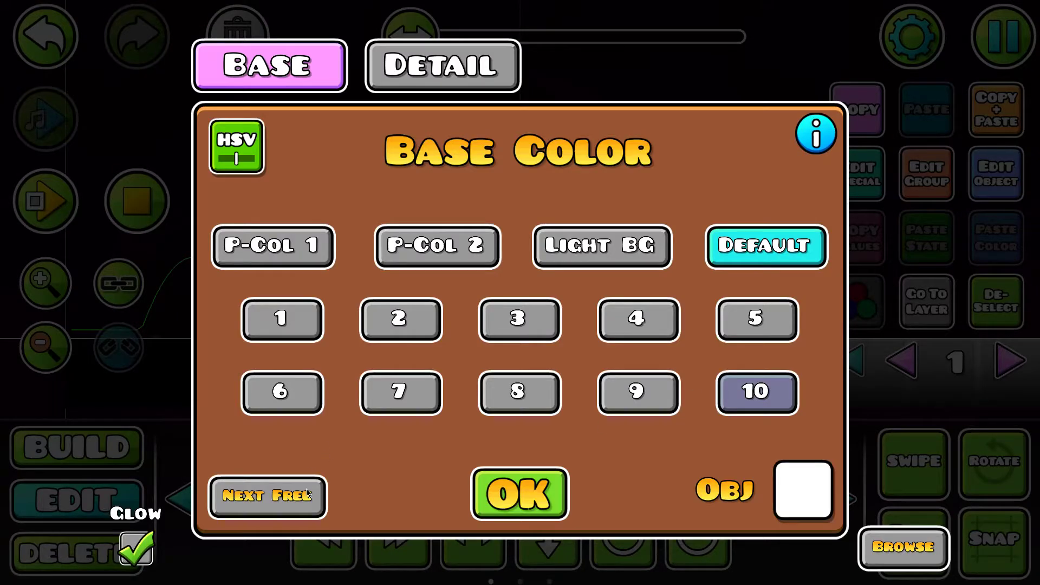
click(502, 478)
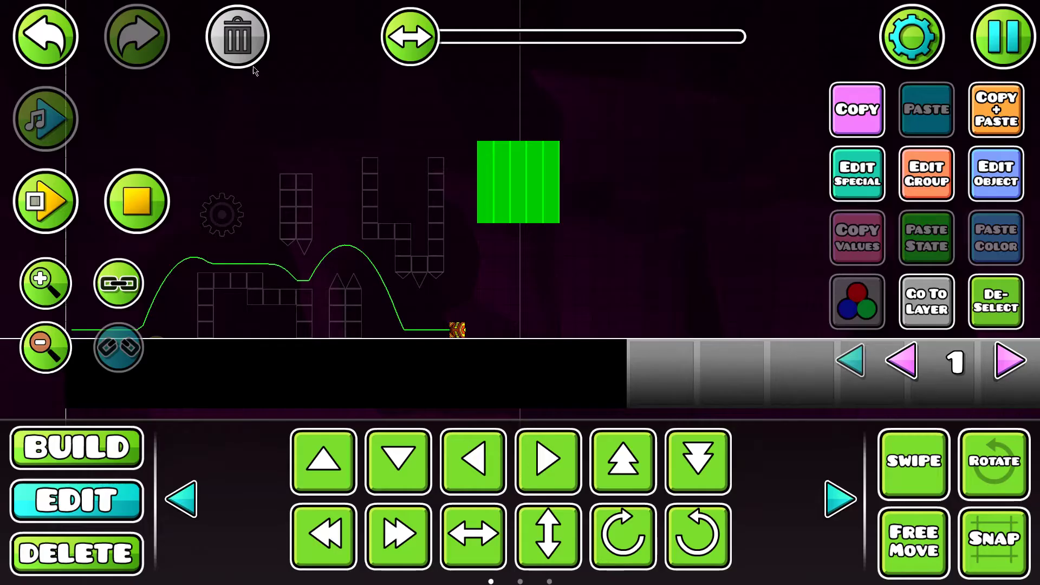
key(Delete)
Paint a filled four-by-four square of plain blocks at the centre and swipe-select it.
click(111, 463)
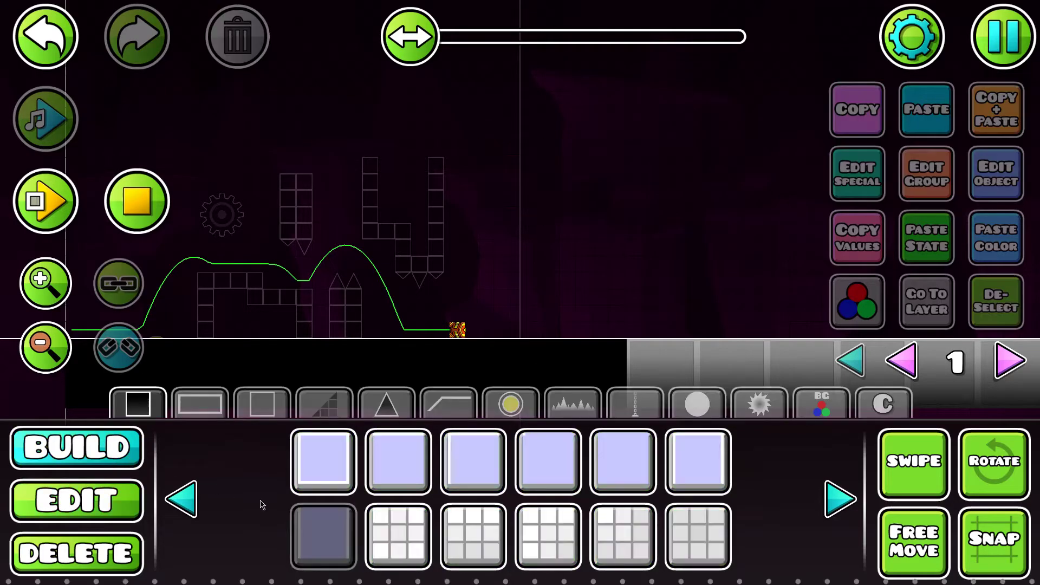
click(614, 465)
click(532, 248)
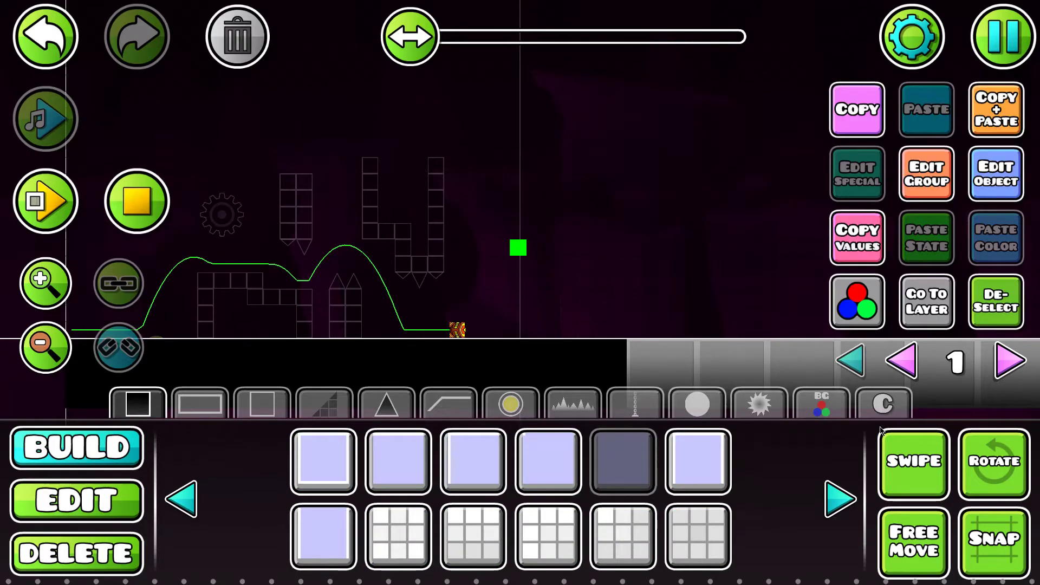
click(884, 436)
mouse_move(534, 250)
mouse_down()
mouse_move(580, 237)
mouse_move(582, 200)
mouse_move(566, 180)
mouse_move(517, 182)
mouse_move(521, 237)
mouse_move(566, 213)
mouse_move(538, 214)
mouse_move(551, 215)
mouse_up()
click(134, 509)
click(913, 461)
drag(494, 260, 766, 146)
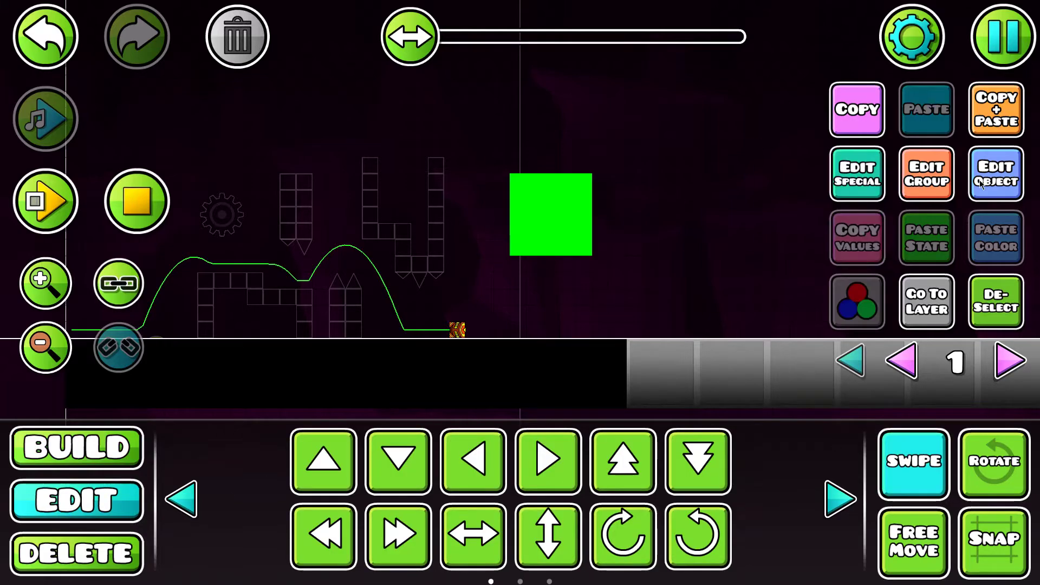
Assign the square's Detail colour to channel 1, set to black at 0.00 opacity.
click(1002, 190)
click(268, 497)
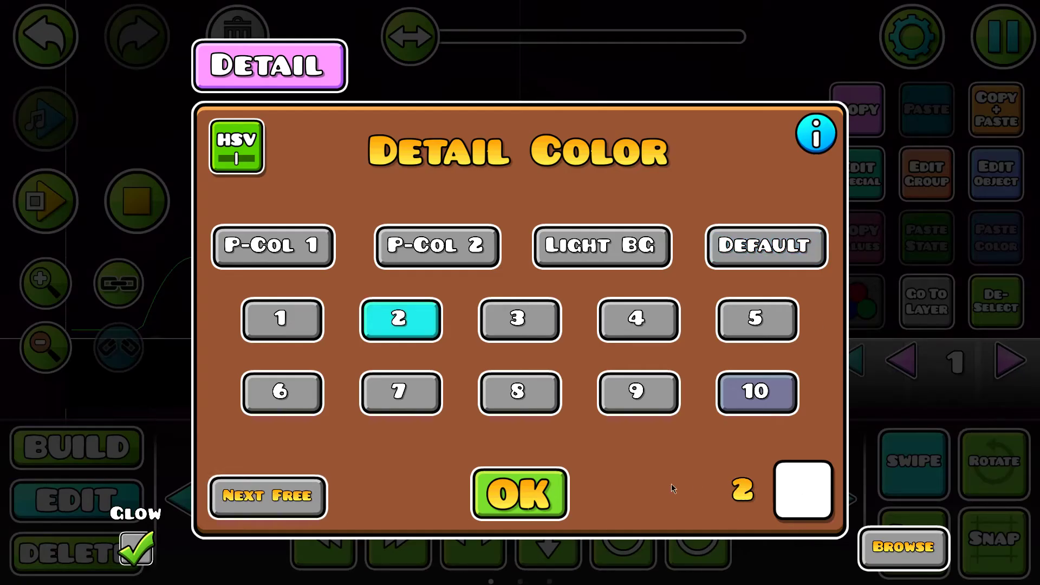
click(281, 319)
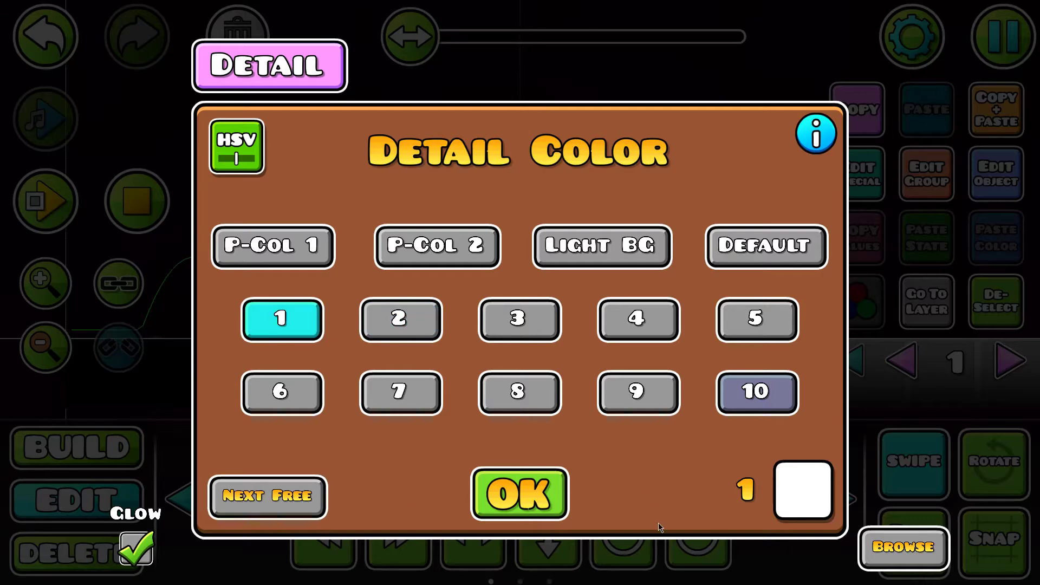
click(824, 490)
drag(893, 357, 693, 358)
mouse_move(519, 272)
mouse_down()
mouse_move(498, 480)
mouse_move(507, 366)
mouse_up()
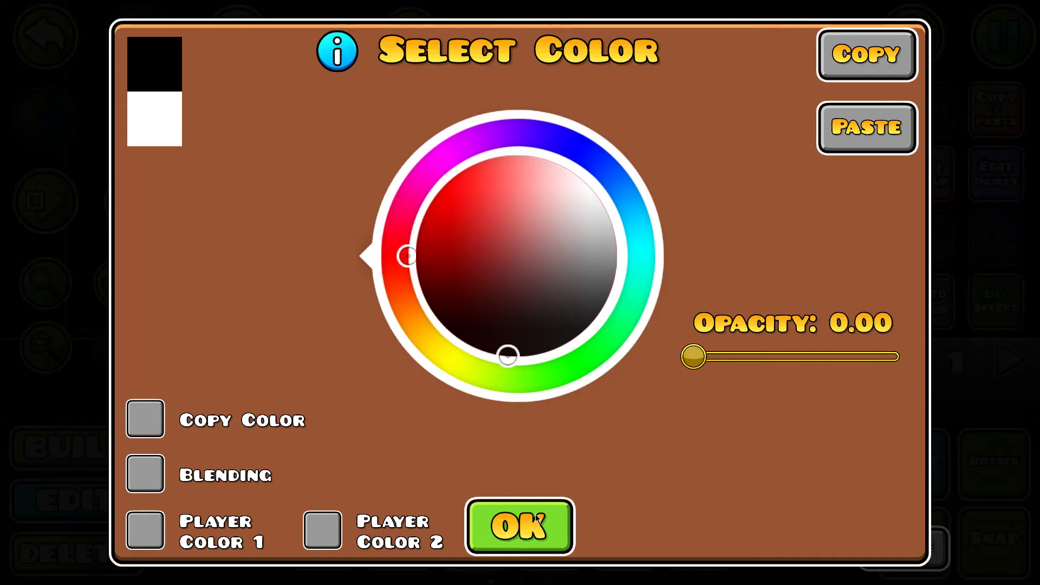
click(520, 525)
click(537, 495)
Scale the square to 2.00 and move it up three steps with W.
click(179, 509)
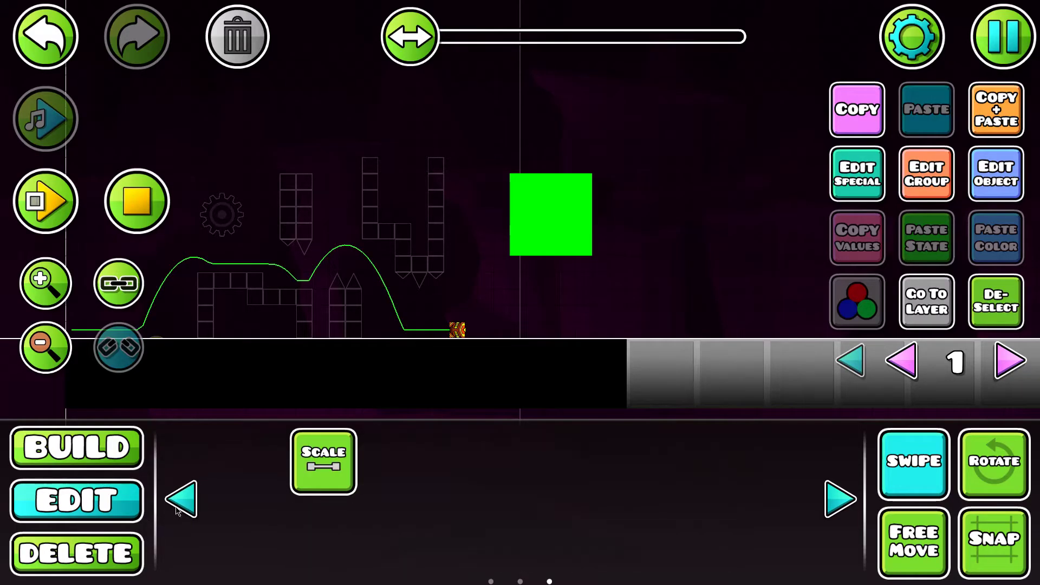
click(342, 465)
drag(488, 191, 723, 193)
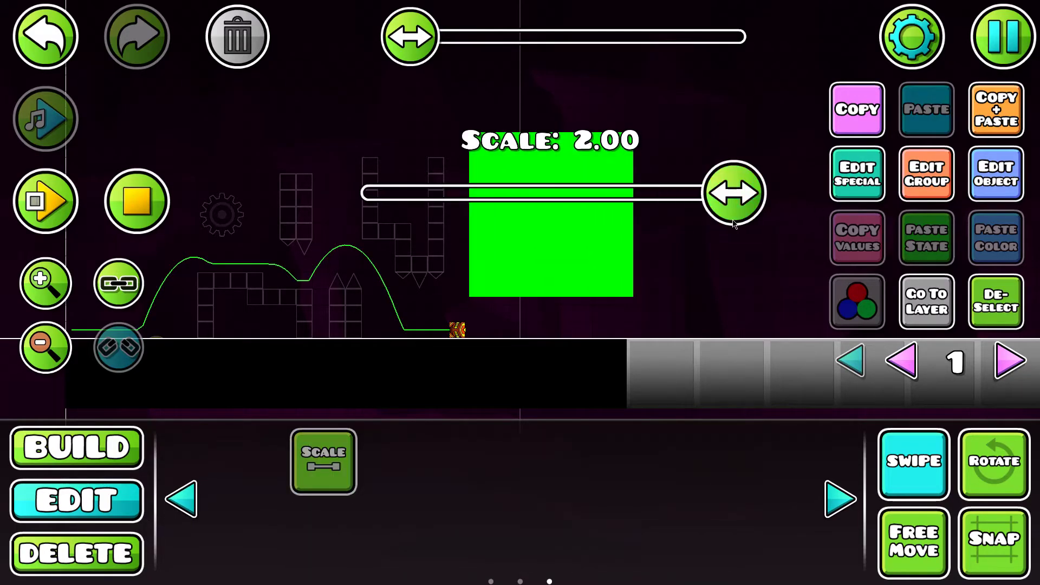
key(w)
key(w)
key(w)
click(917, 485)
key(w)
key(w)
Deselect the tall scaled block, then swipe-select it again.
click(798, 421)
click(193, 515)
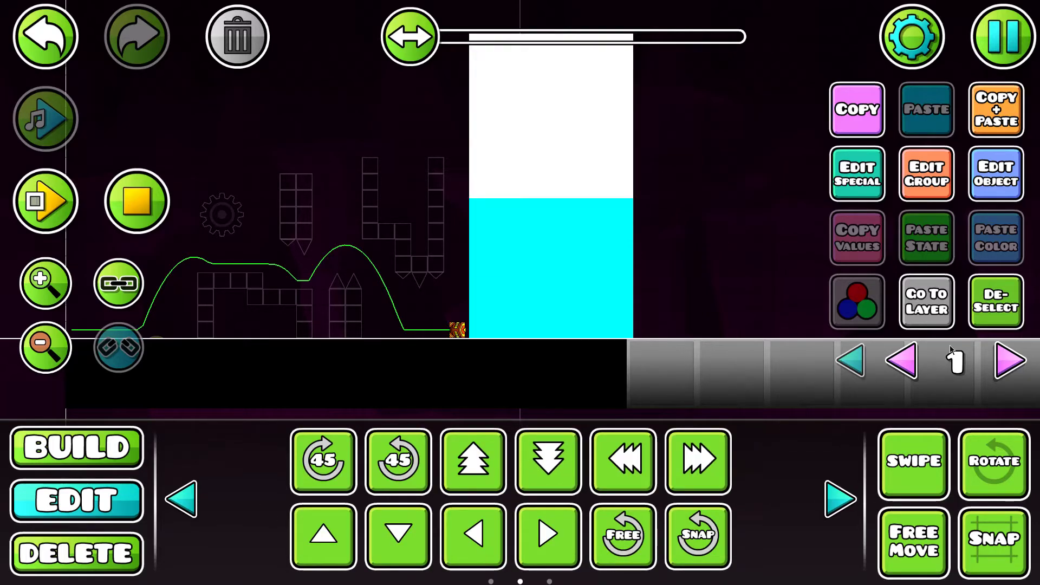
click(628, 371)
key(shift)
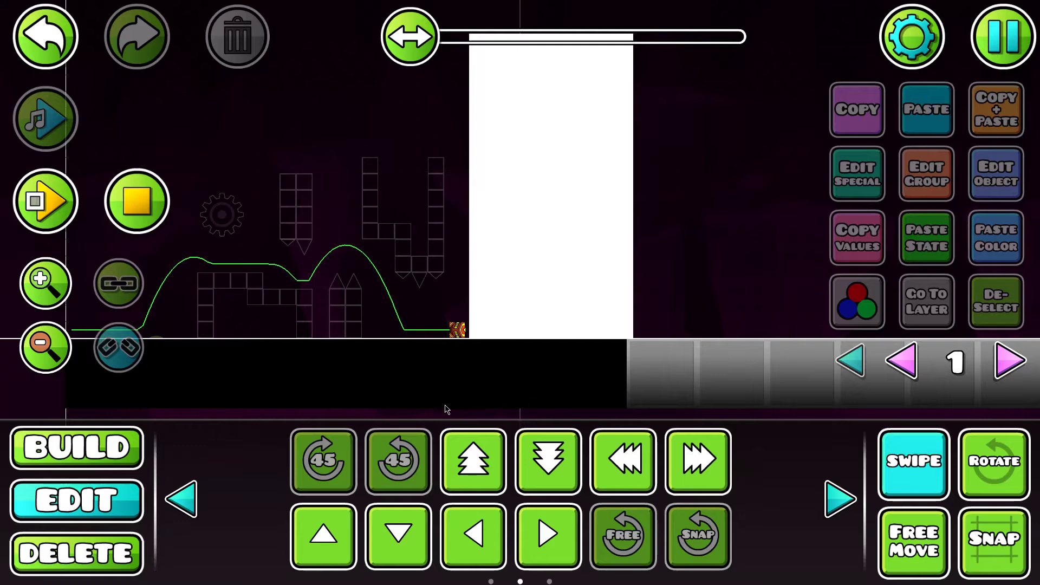
drag(443, 415, 718, 49)
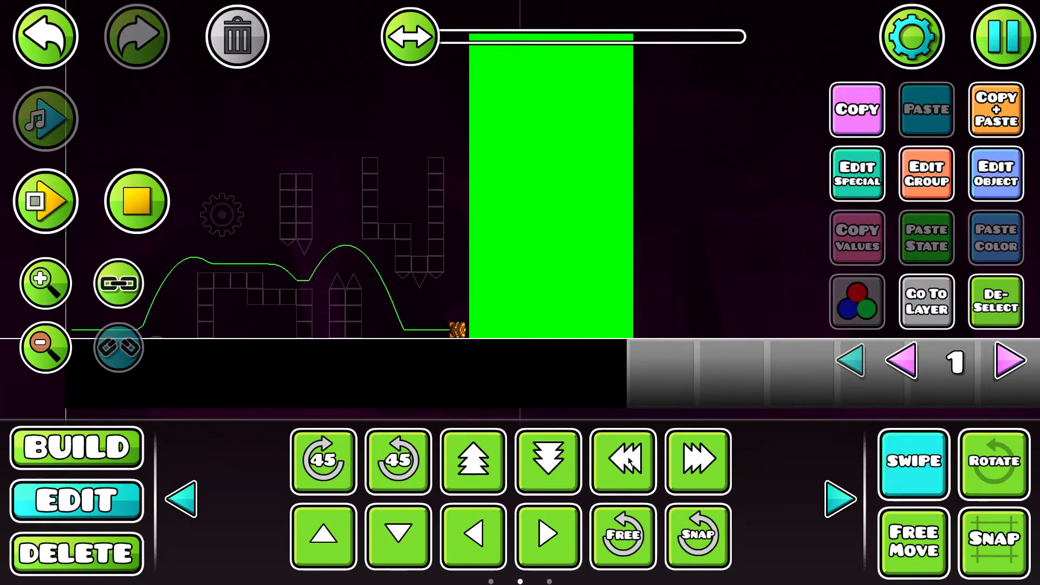
Shift the block left and right in small steps to align it, then deselect it.
click(628, 459)
click(630, 457)
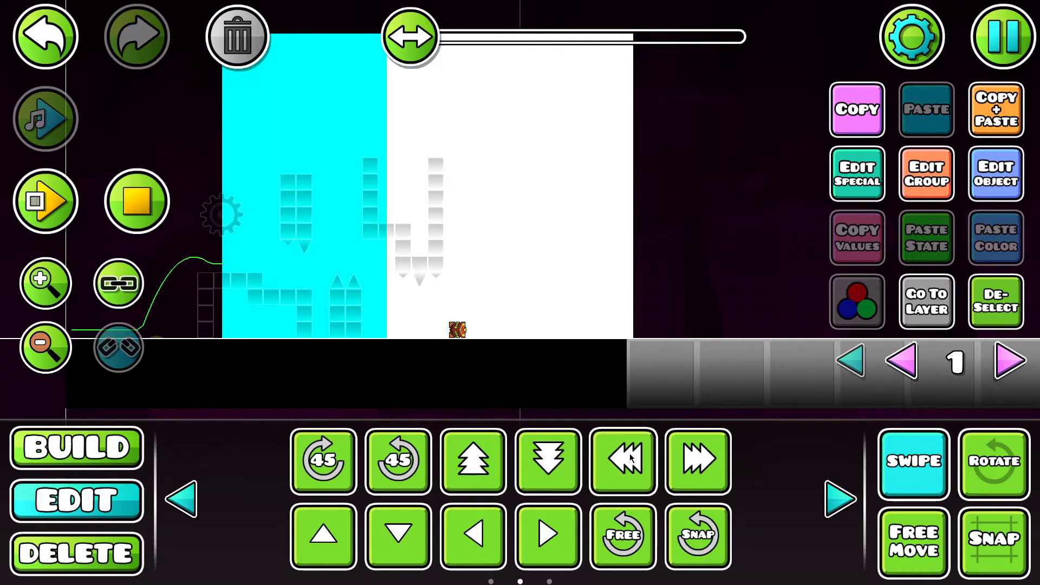
click(631, 455)
click(630, 453)
click(624, 454)
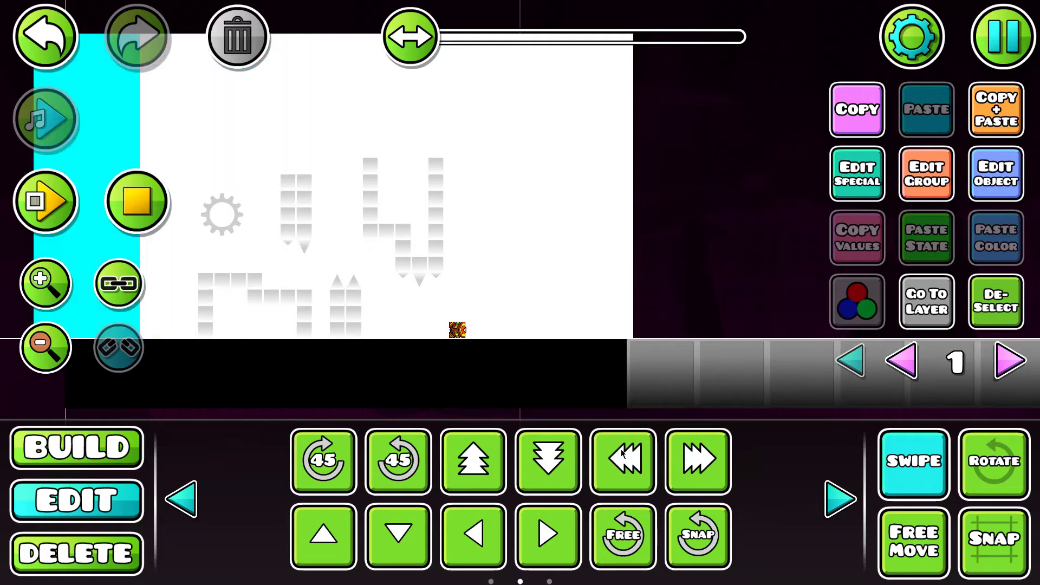
key(ctrl+z)
click(694, 440)
click(694, 440)
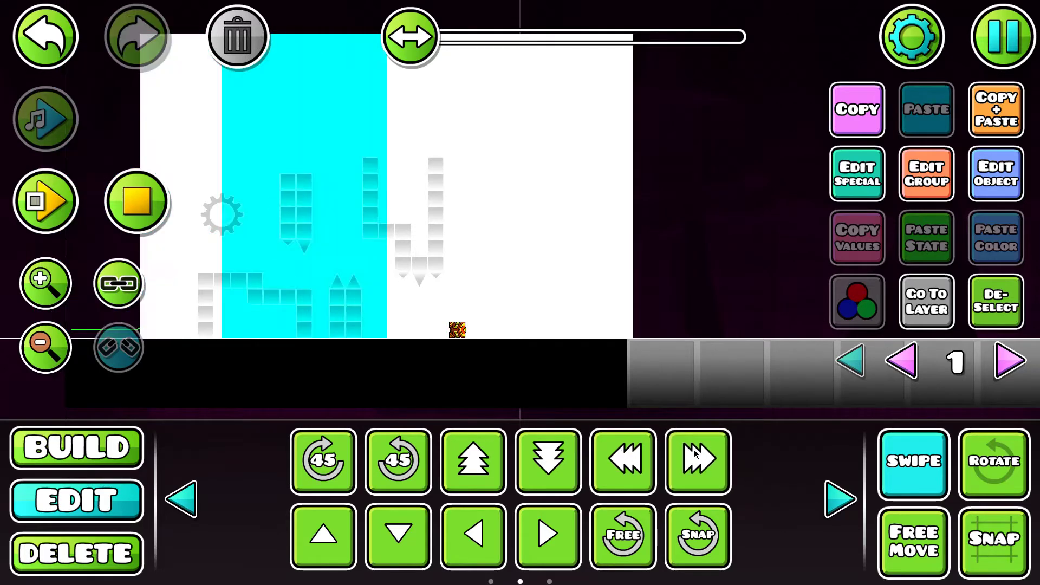
click(694, 440)
click(694, 440)
click(694, 440)
click(694, 440)
click(693, 440)
click(693, 440)
click(637, 459)
click(974, 313)
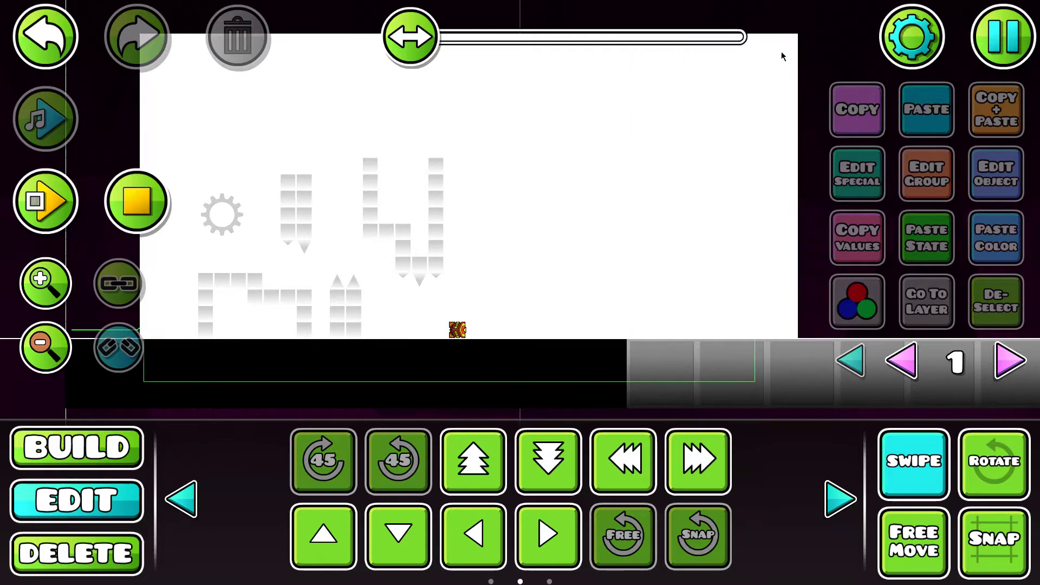
Nudge the large white panel one step left, then swipe-select the large block.
click(608, 277)
click(616, 462)
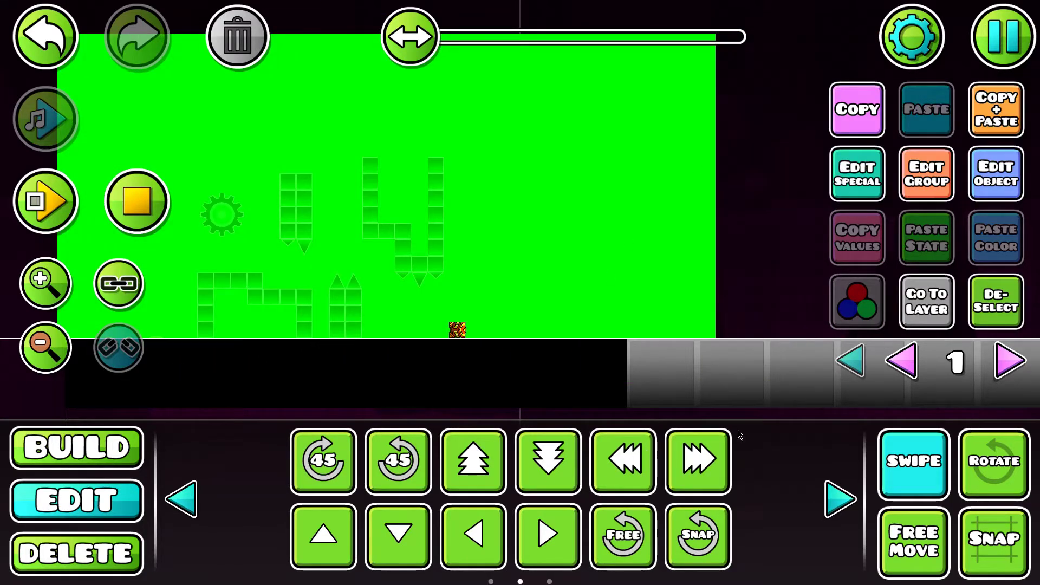
click(993, 324)
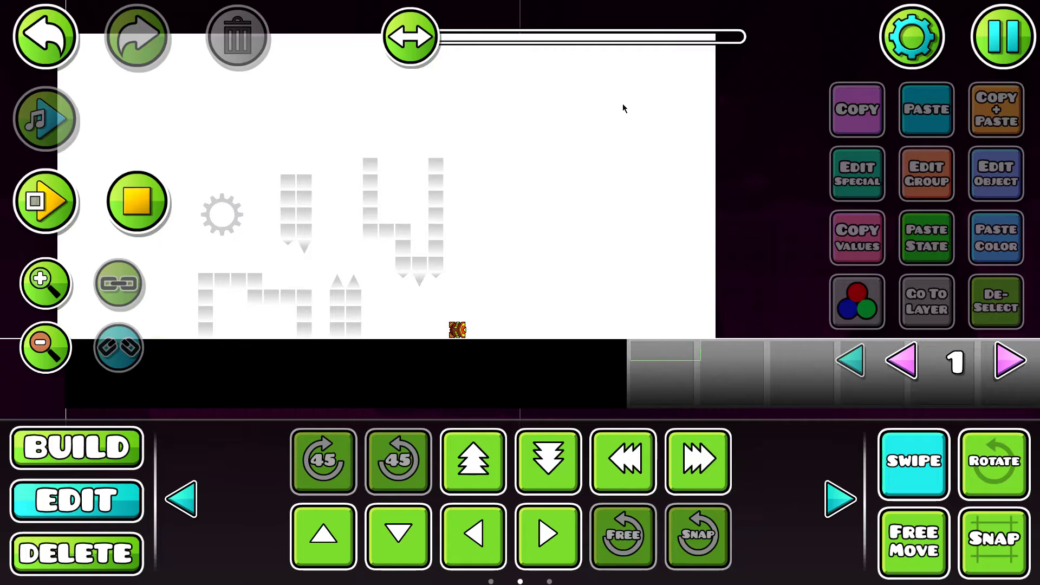
drag(621, 102, 85, 51)
Add the large block to group 1.
click(922, 476)
click(903, 187)
click(295, 222)
click(704, 225)
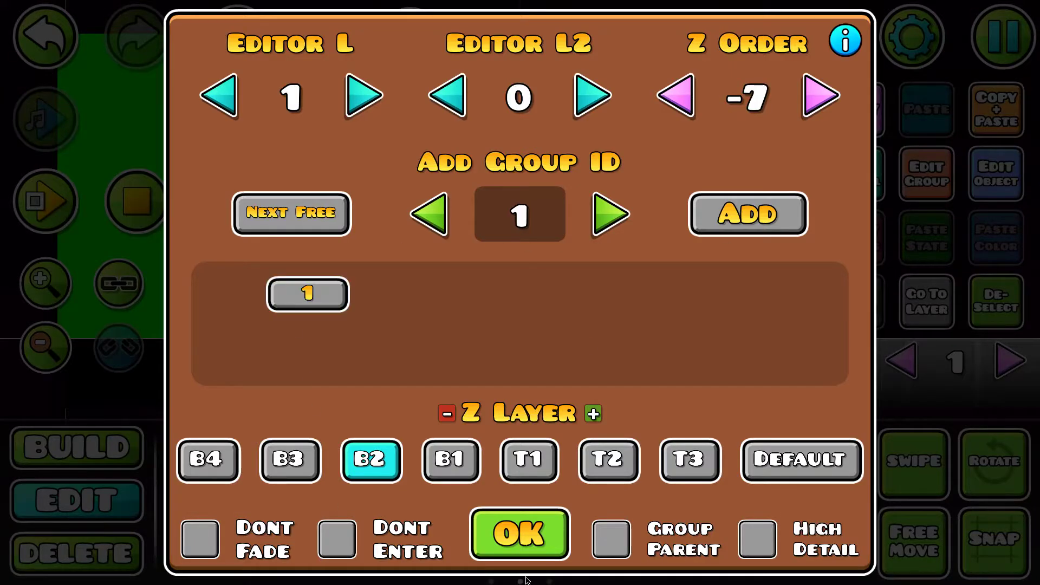
click(519, 533)
click(532, 338)
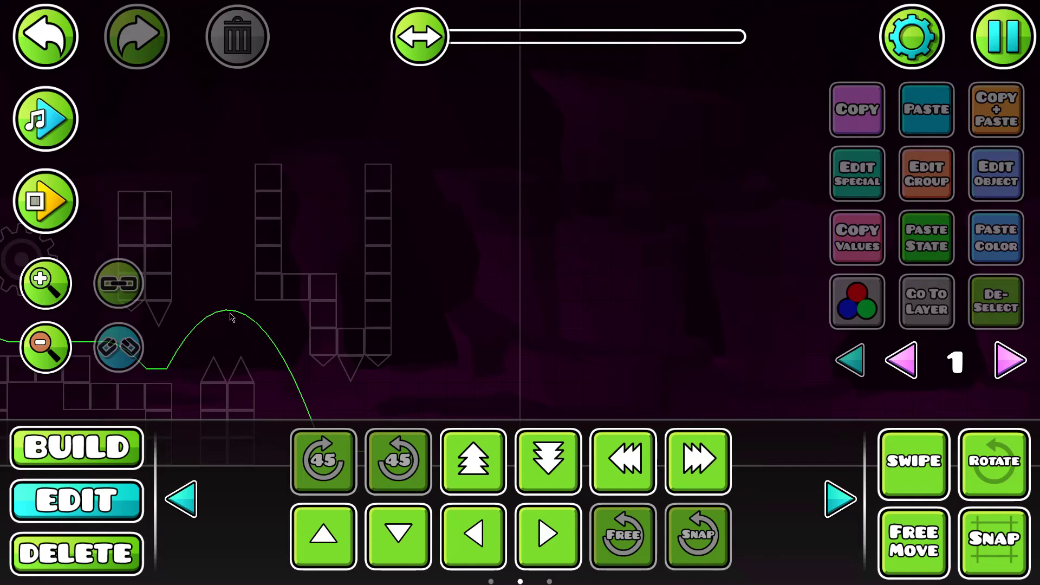
Select all objects and tick Dont Fade and Dont Enter for them.
drag(576, 354, 803, 354)
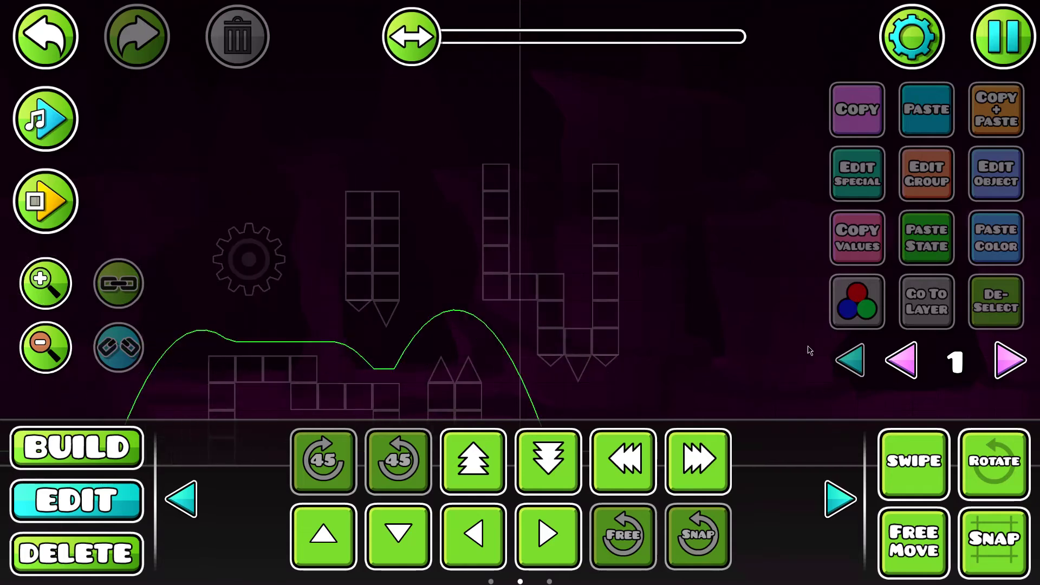
key(1)
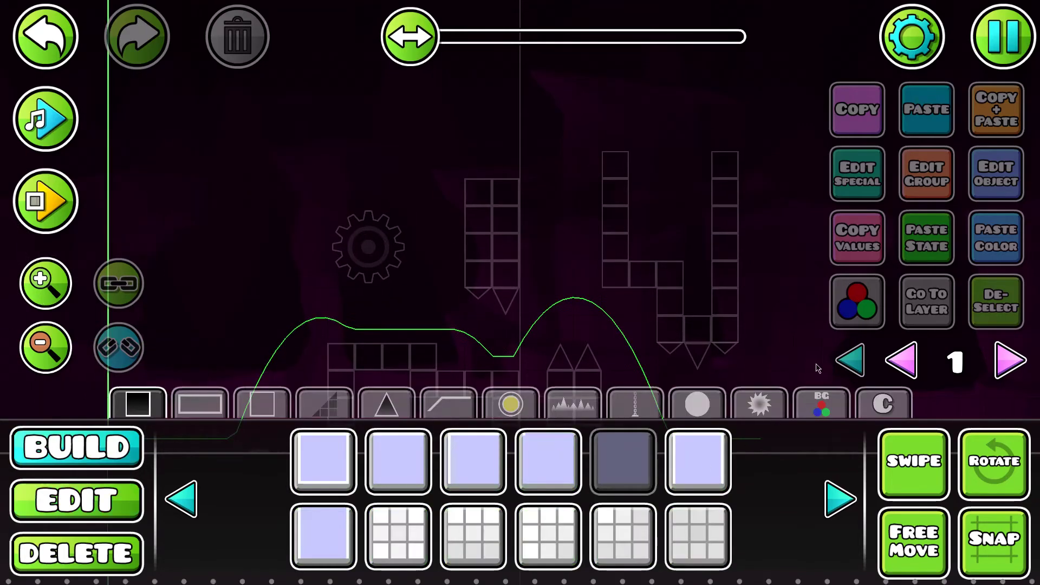
key(ctrl+a)
key(F2)
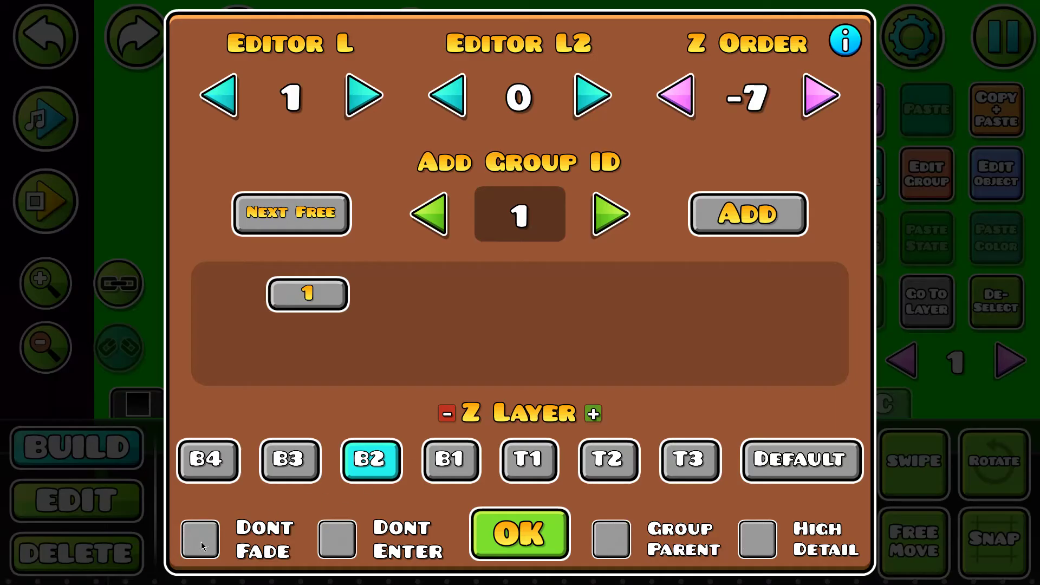
click(206, 541)
click(336, 541)
click(528, 535)
click(975, 299)
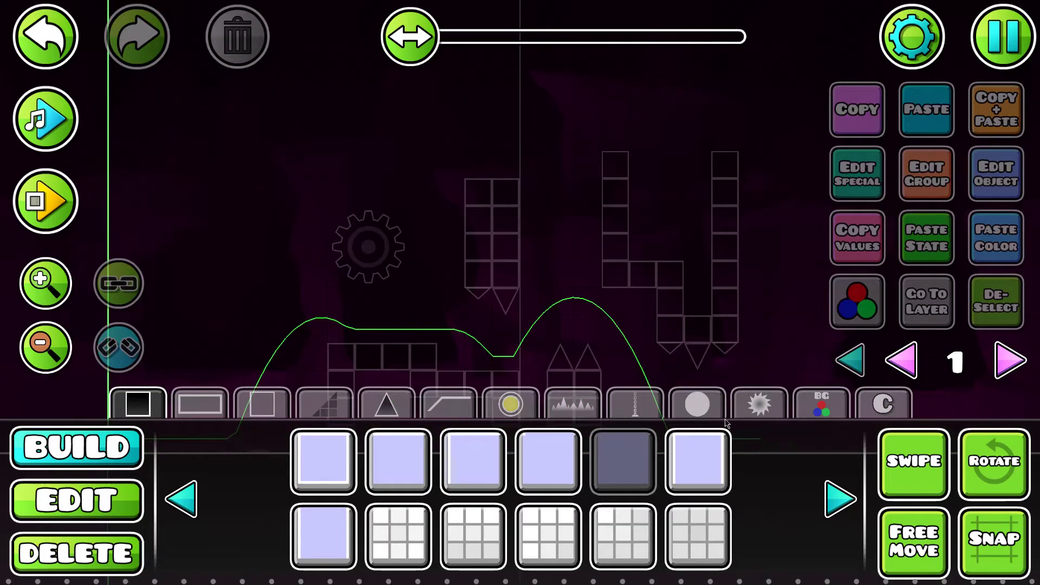
Place a Move trigger in the level and open its settings.
click(822, 404)
click(473, 462)
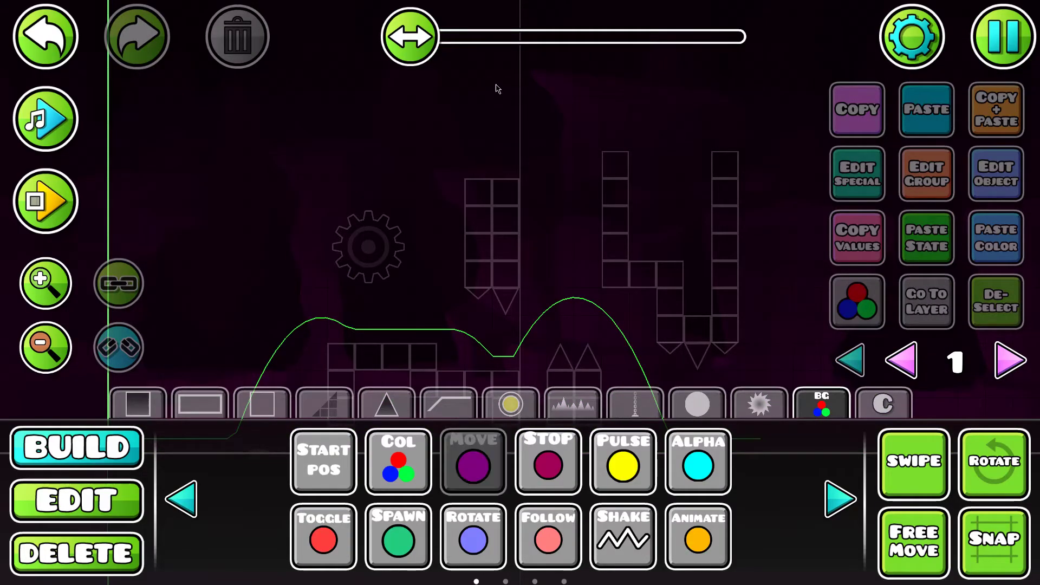
click(497, 88)
click(996, 173)
Set the Move trigger to Target Group 1, Lock to Player X, Easing None, Move Time 6.
click(818, 369)
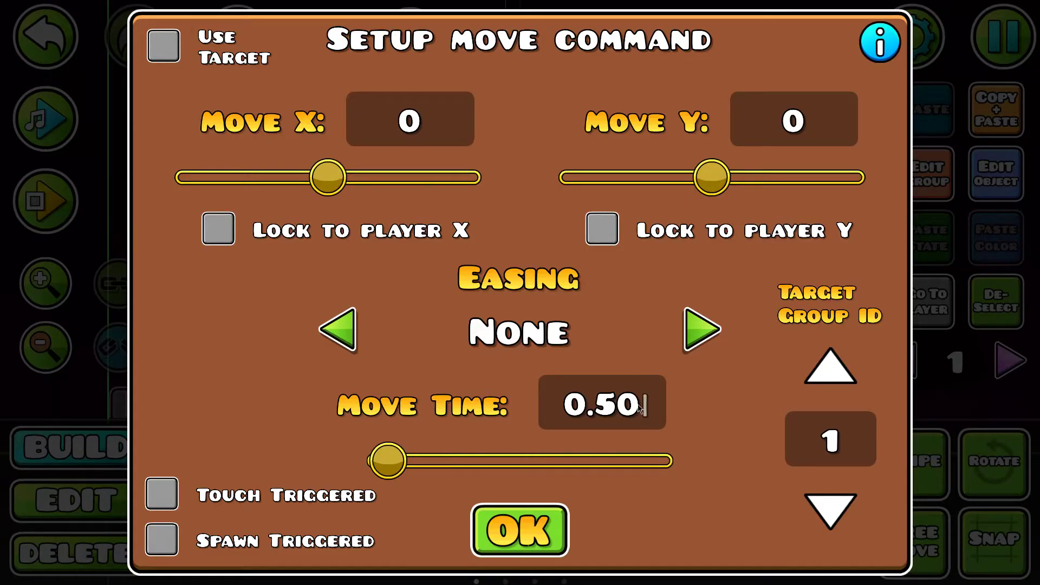
key(BackSpace)
key(BackSpace)
text(75)
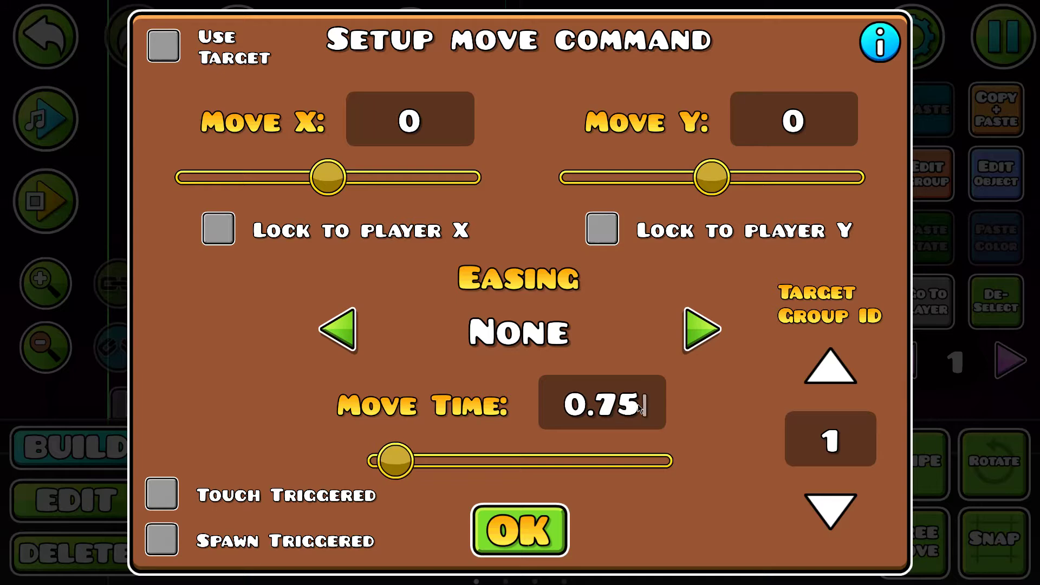
click(692, 328)
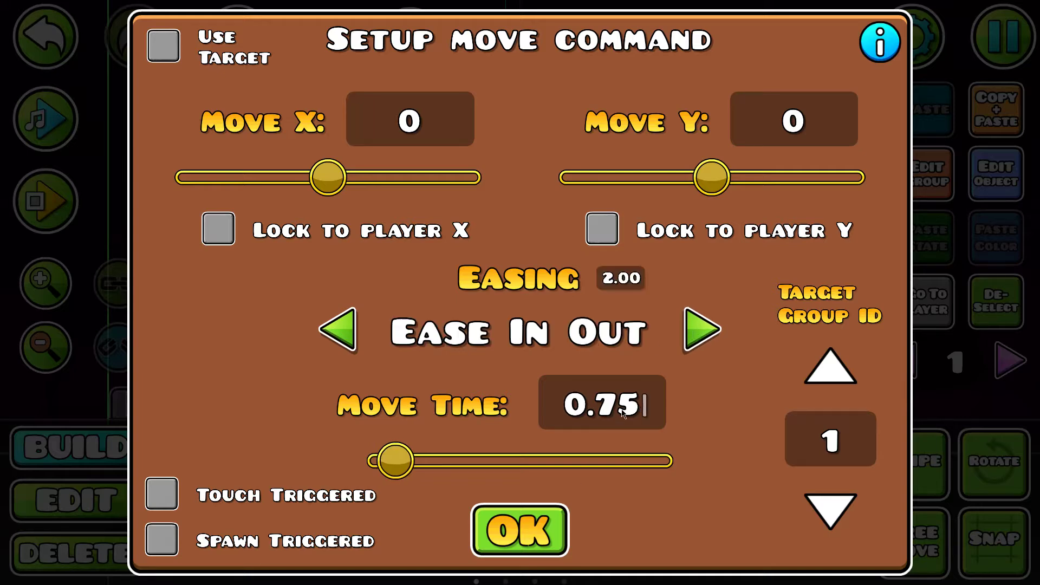
click(337, 329)
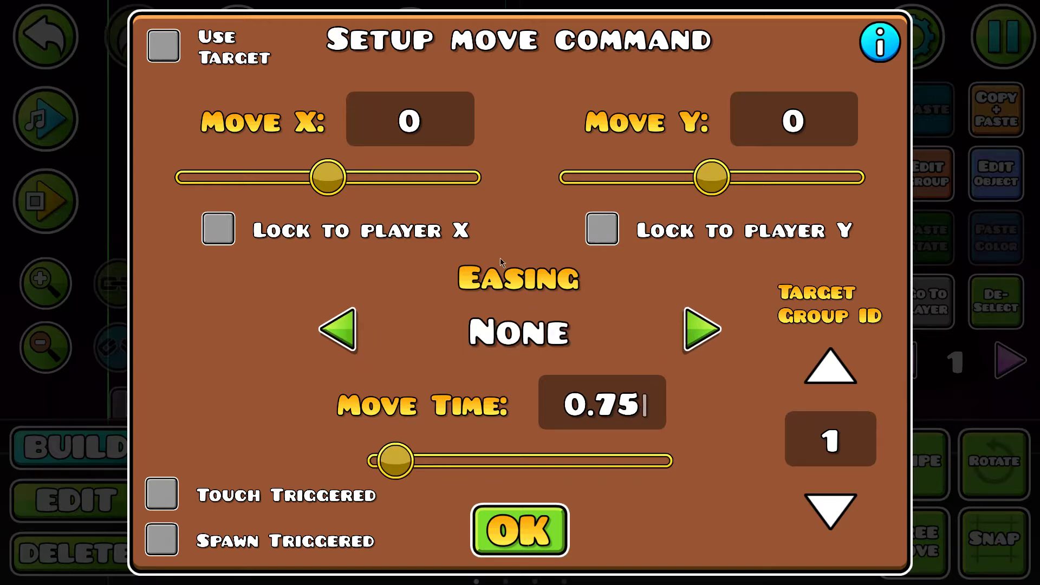
click(218, 228)
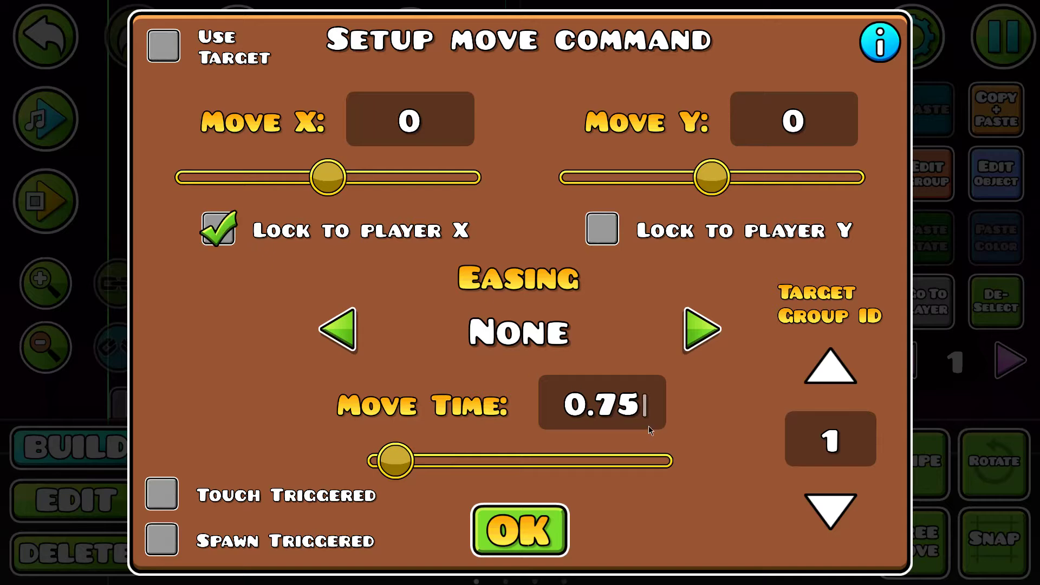
key(BackSpace)
key(BackSpace)
key(BackSpace)
key(BackSpace)
text(6)
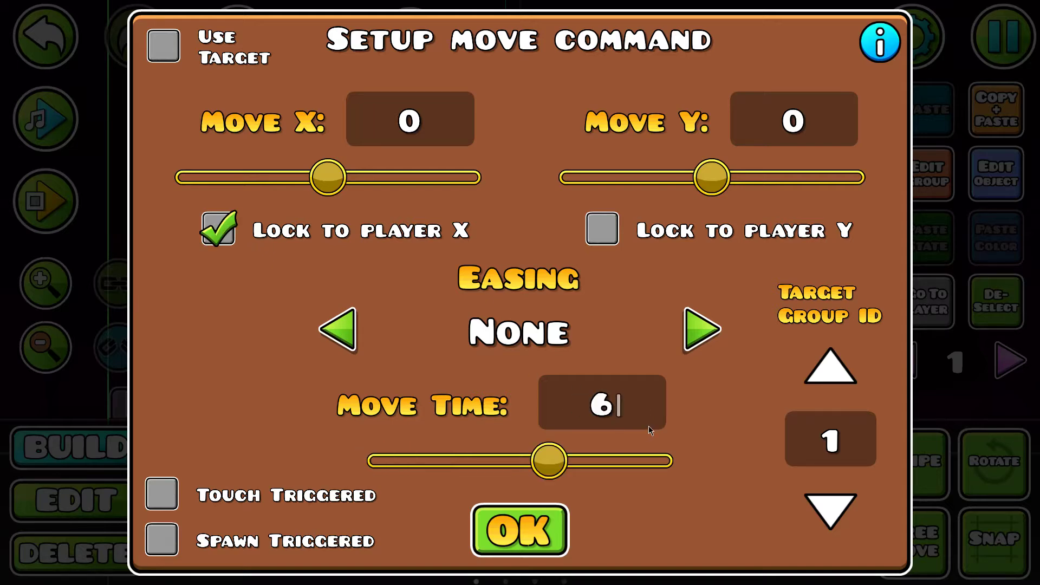
click(500, 534)
Place a Color trigger beside the Move trigger, set black with Fade Time 1, then playtest.
click(990, 313)
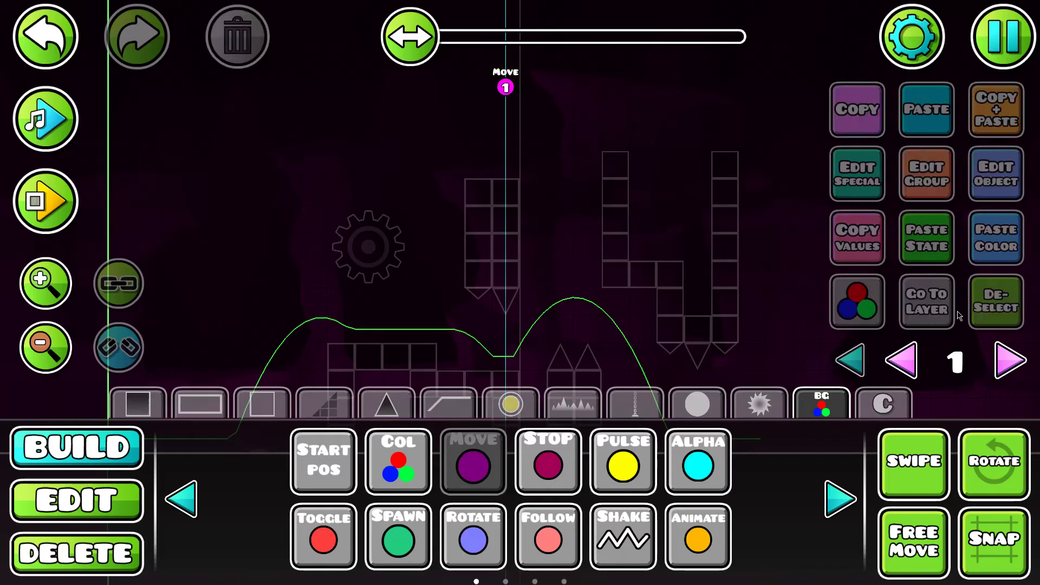
click(394, 472)
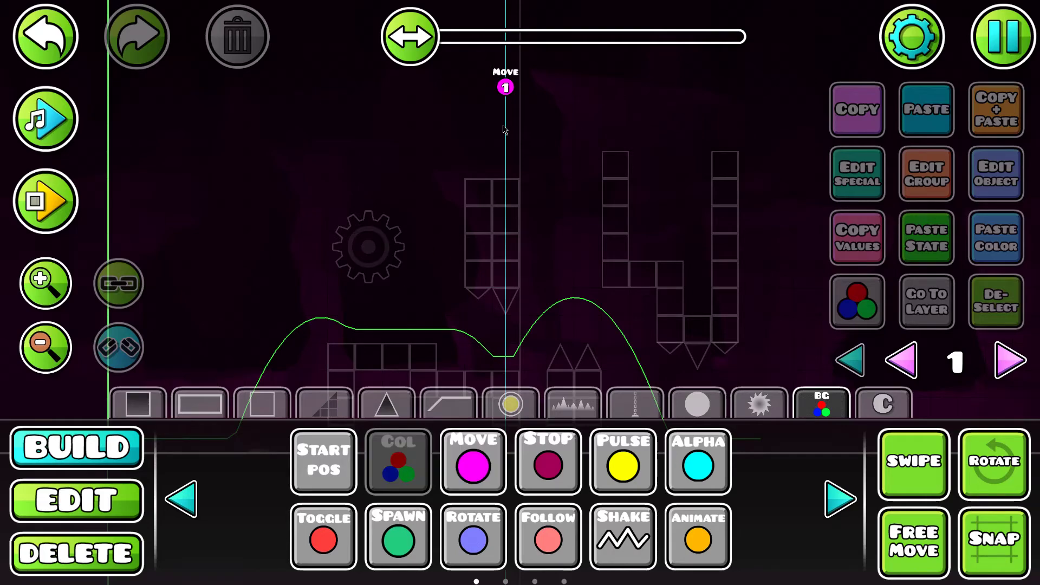
click(505, 111)
click(996, 173)
drag(494, 289, 511, 326)
click(598, 422)
key(BackSpace)
key(BackSpace)
key(BackSpace)
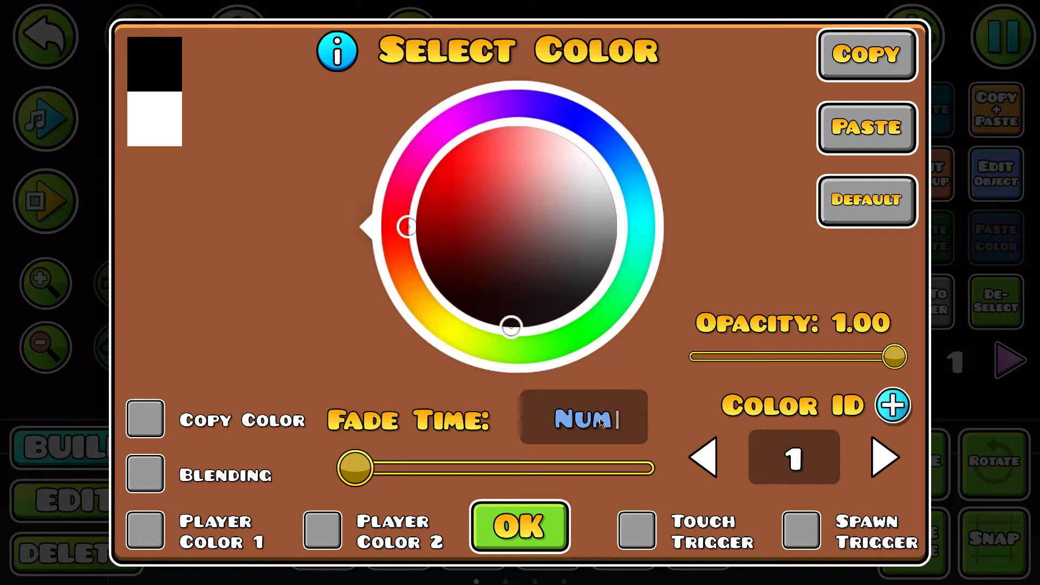
text(1)
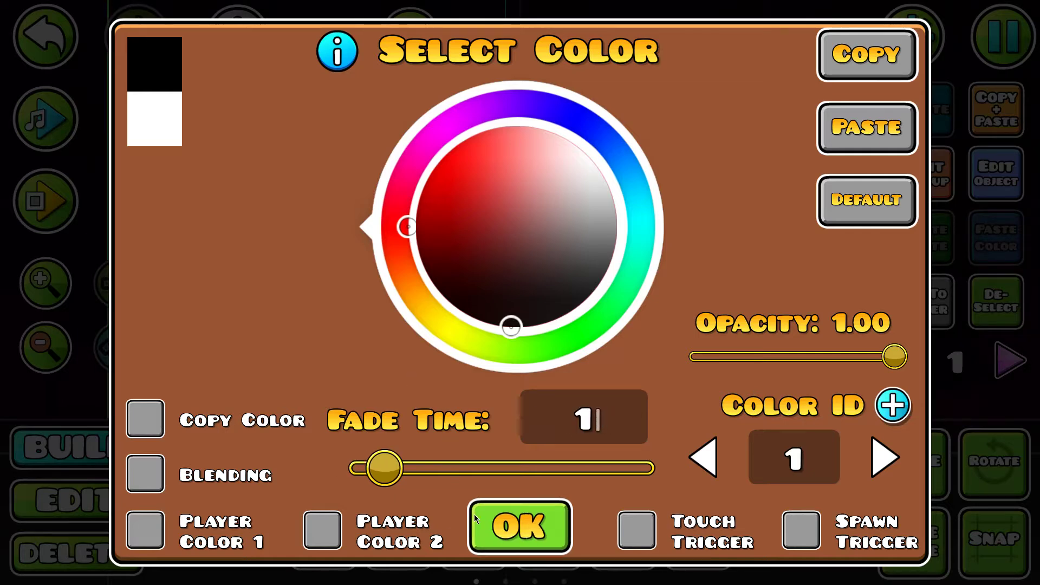
click(475, 519)
click(76, 208)
Stop the test play and zoom out to see the whole level.
click(458, 301)
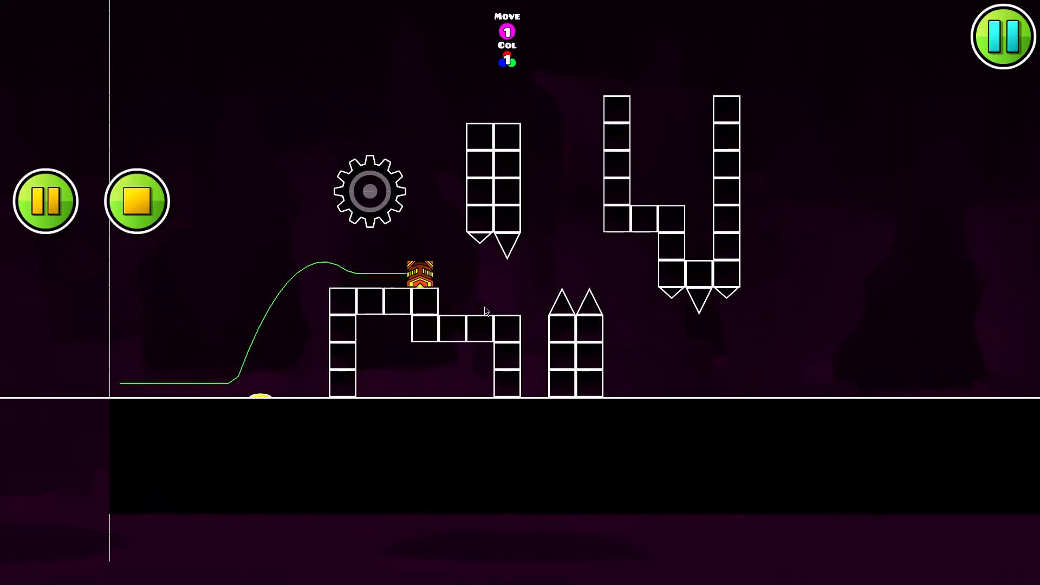
click(485, 309)
click(136, 201)
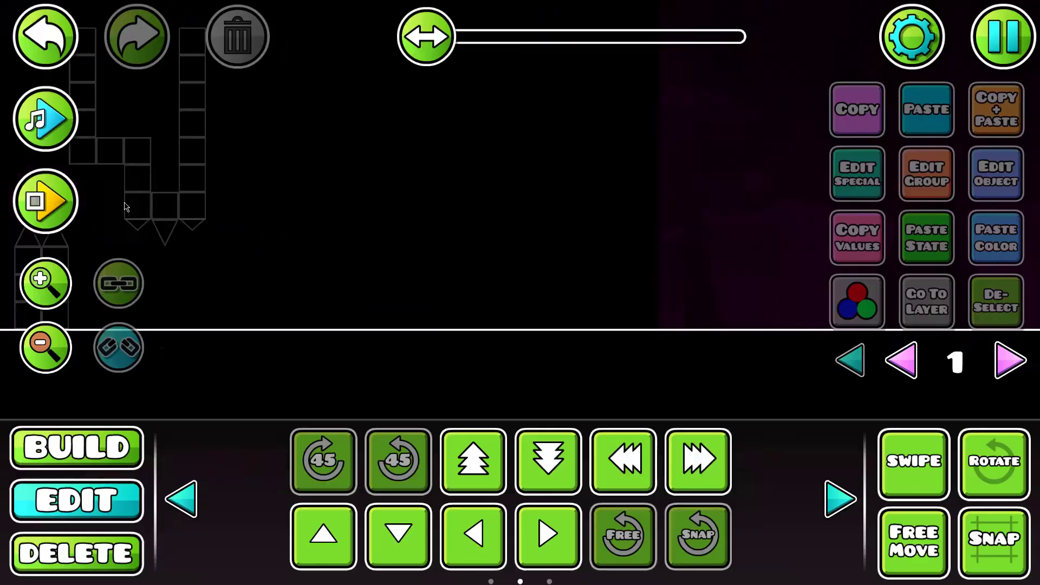
click(912, 374)
click(914, 463)
click(996, 349)
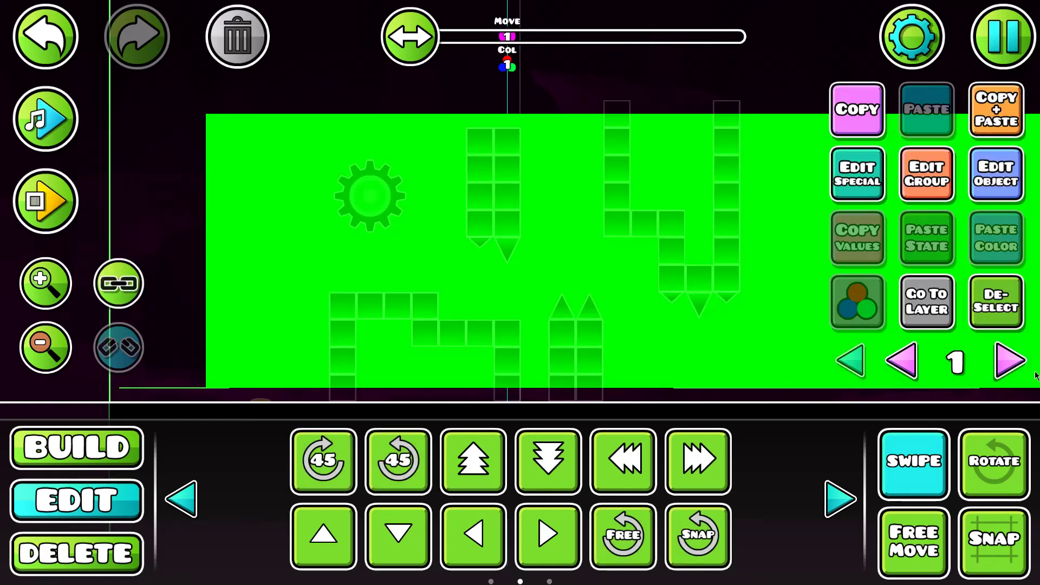
drag(206, 115, 16, 369)
click(45, 351)
click(46, 355)
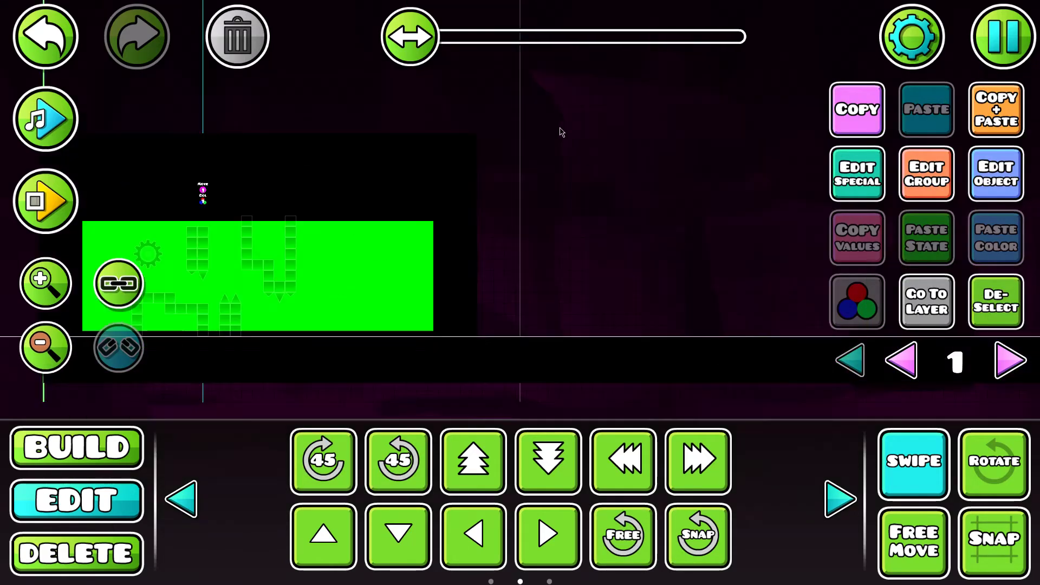
click(986, 311)
Select the Move trigger, nudge it up several steps with W, and deselect it.
click(204, 192)
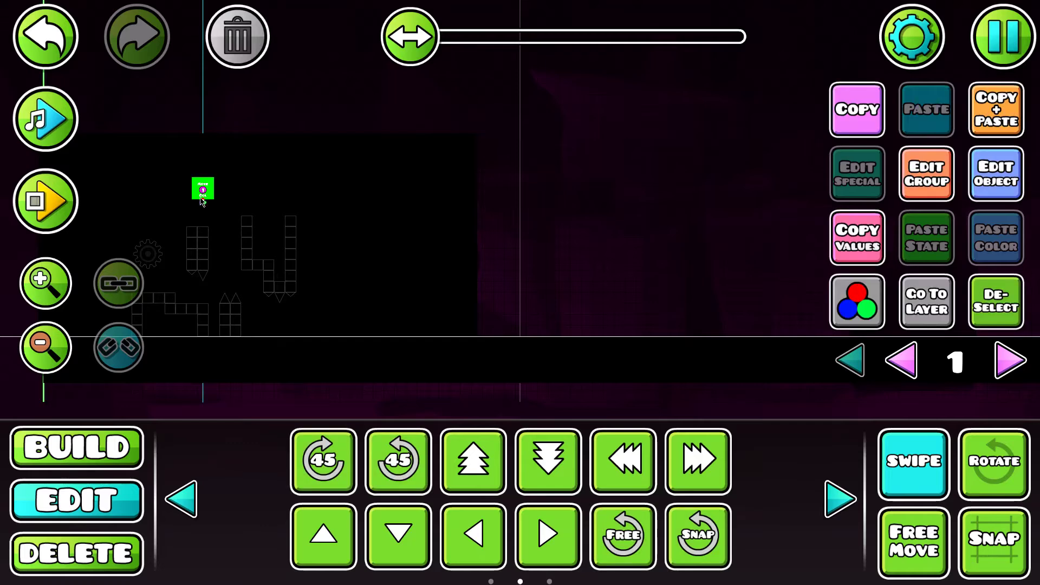
click(203, 201)
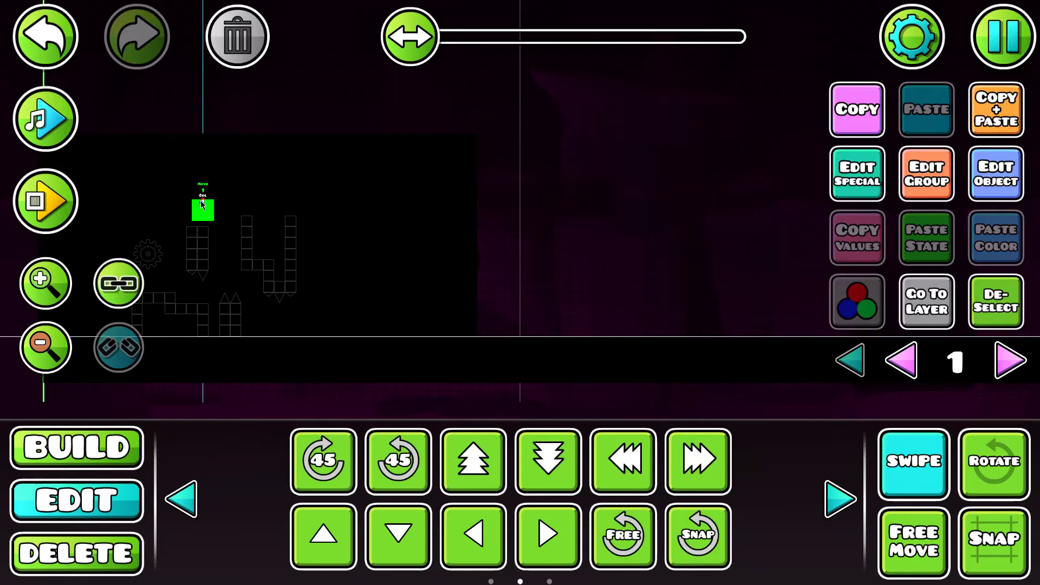
key(ctrl+z)
key(ctrl+shift+z)
key(w)
key(w)
key(w)
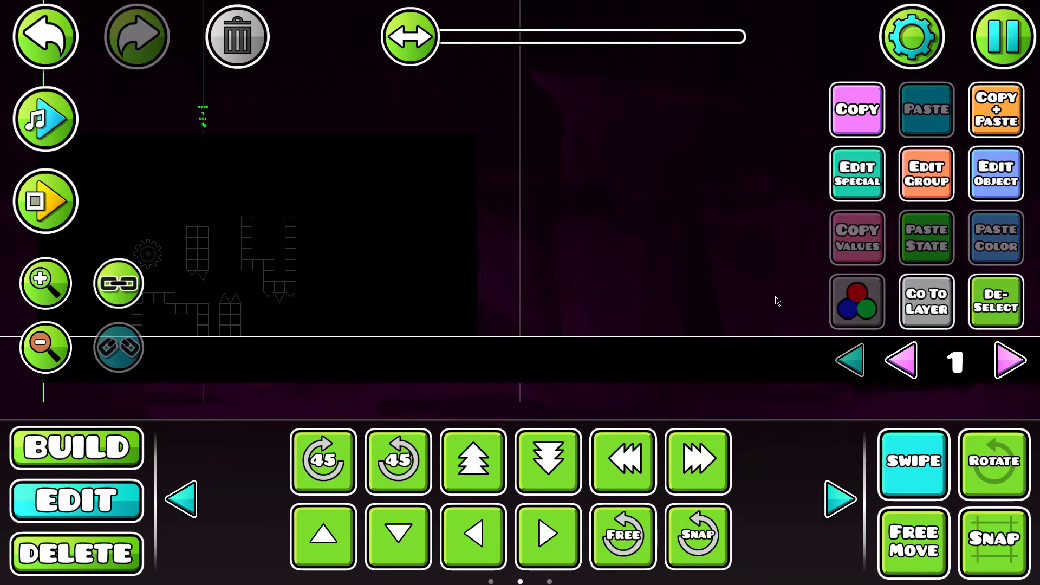
key(w)
key(w)
click(975, 314)
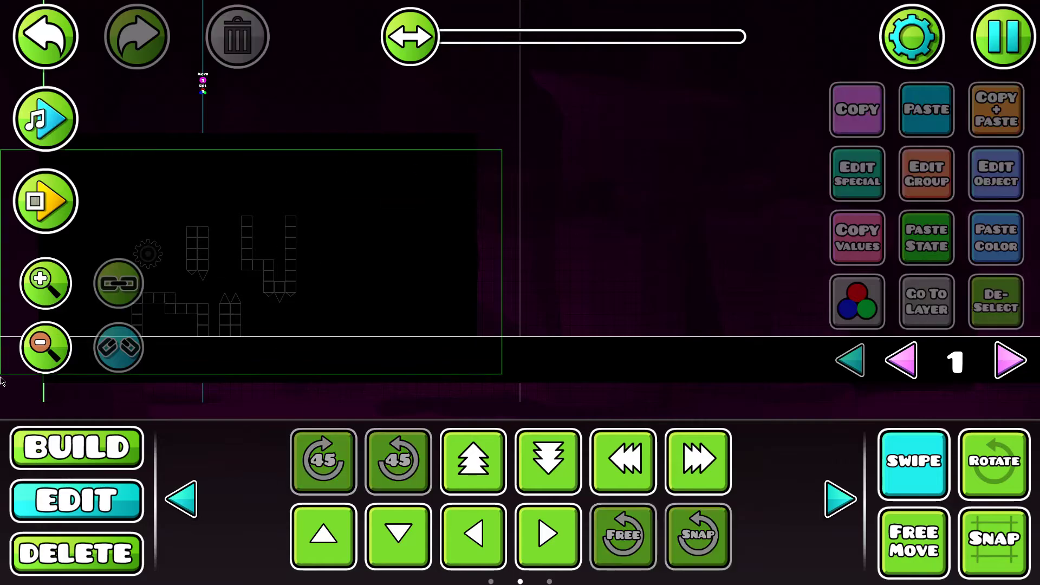
Set the black backdrop block to Z layer T3 with Z order 15.
click(473, 156)
click(926, 173)
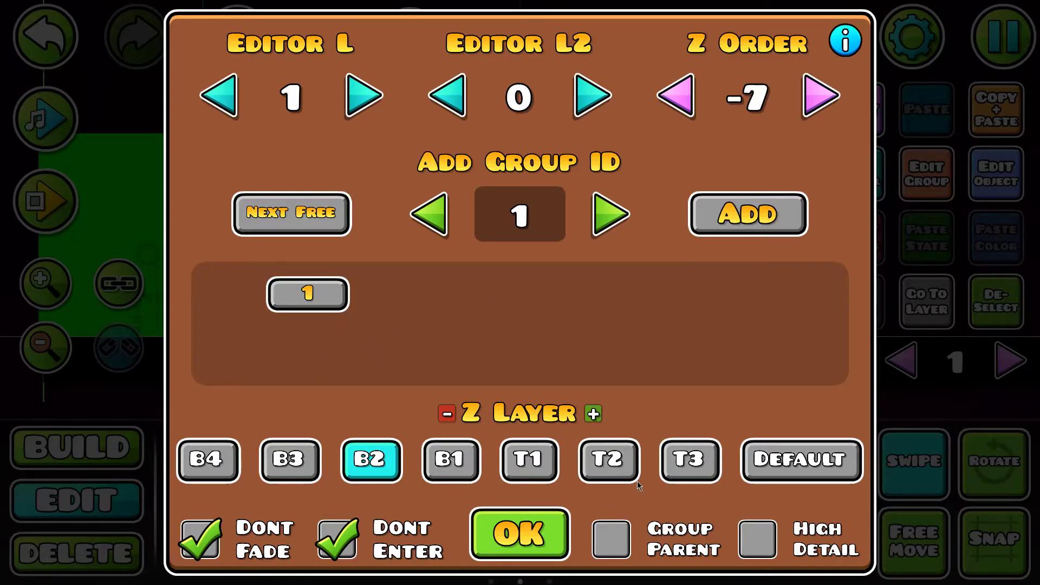
click(671, 467)
click(820, 99)
click(821, 100)
click(822, 101)
click(824, 103)
click(824, 104)
click(825, 105)
click(826, 106)
click(690, 100)
click(689, 101)
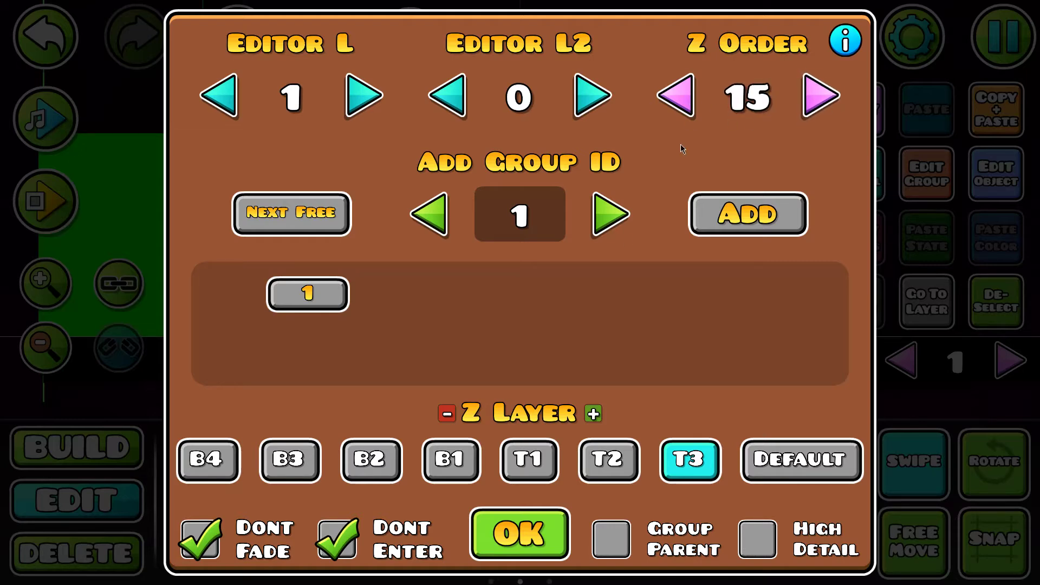
Confirm the group settings, clear the selection and turn off Swipe.
click(523, 508)
click(964, 319)
click(899, 458)
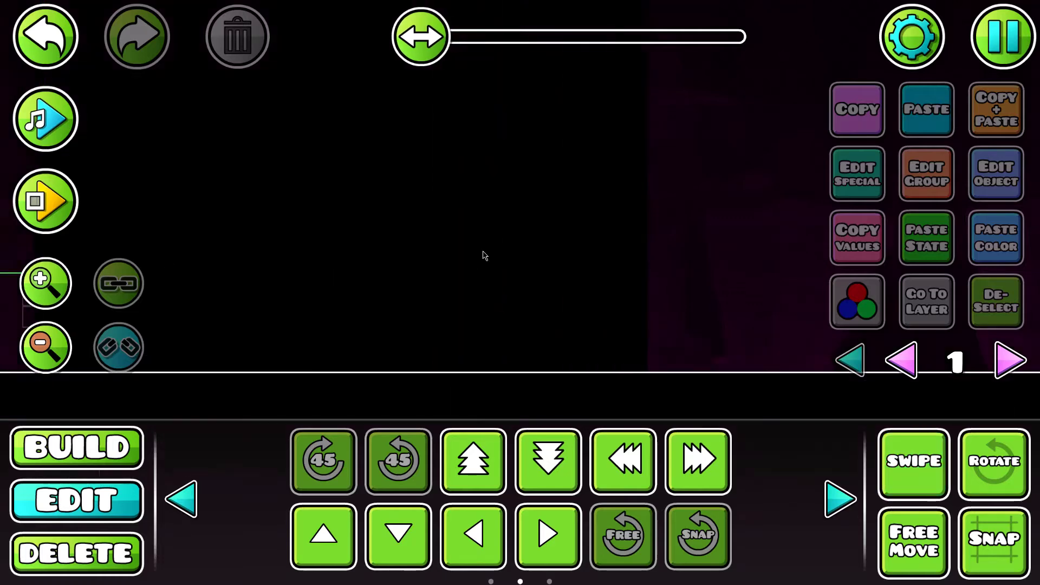
Playtest the fade, then shift the Move trigger slightly later and clear the selection.
click(46, 201)
click(335, 295)
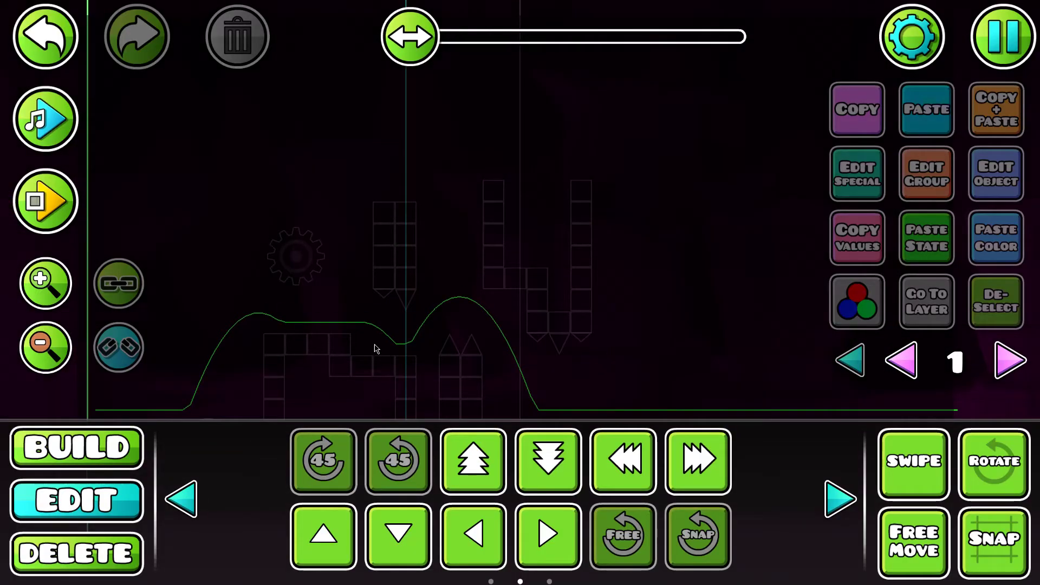
drag(405, 156, 449, 156)
click(405, 180)
click(1005, 313)
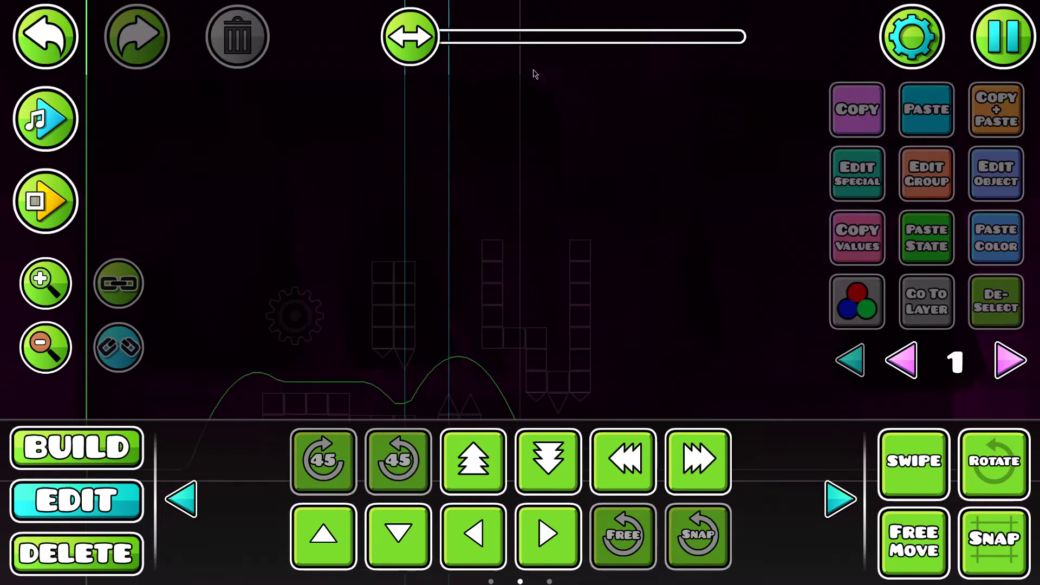
Switch to Build mode and show the pads and orbs objects.
click(107, 449)
click(49, 298)
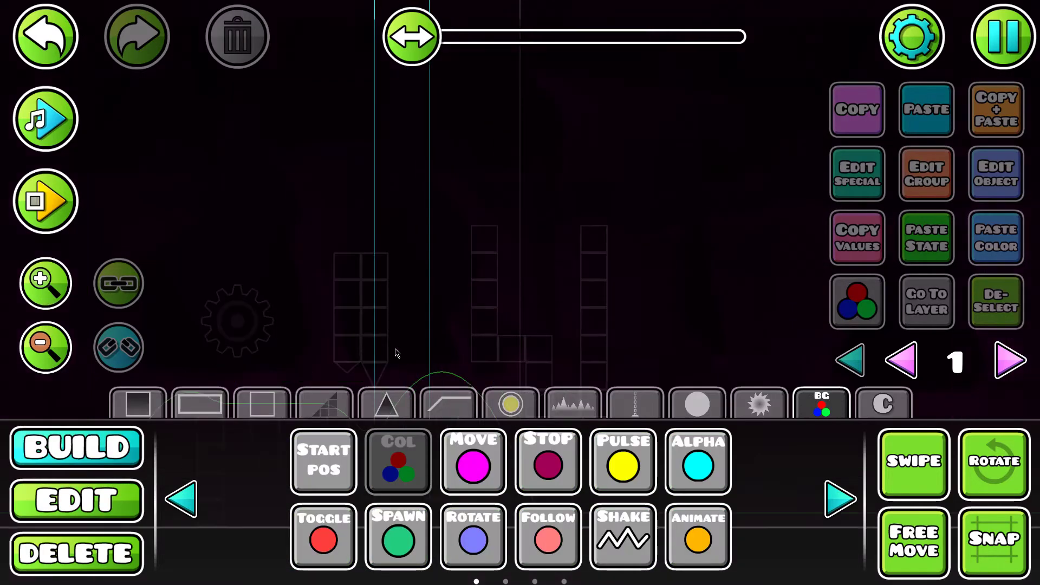
scroll(392, 311, down, 4)
click(518, 414)
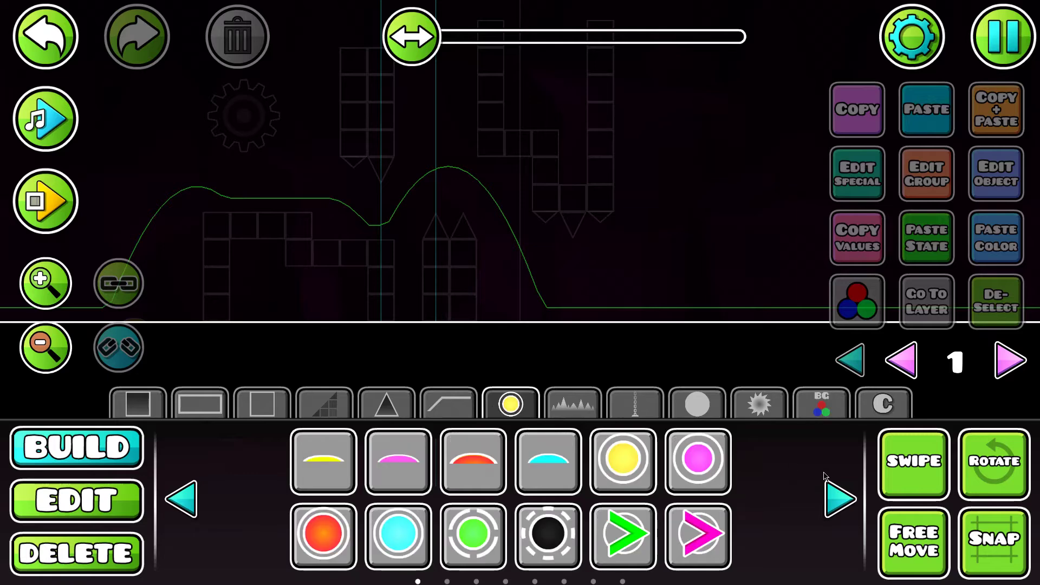
Move to editor layer 2 and zoom out to see more of the level.
click(1011, 366)
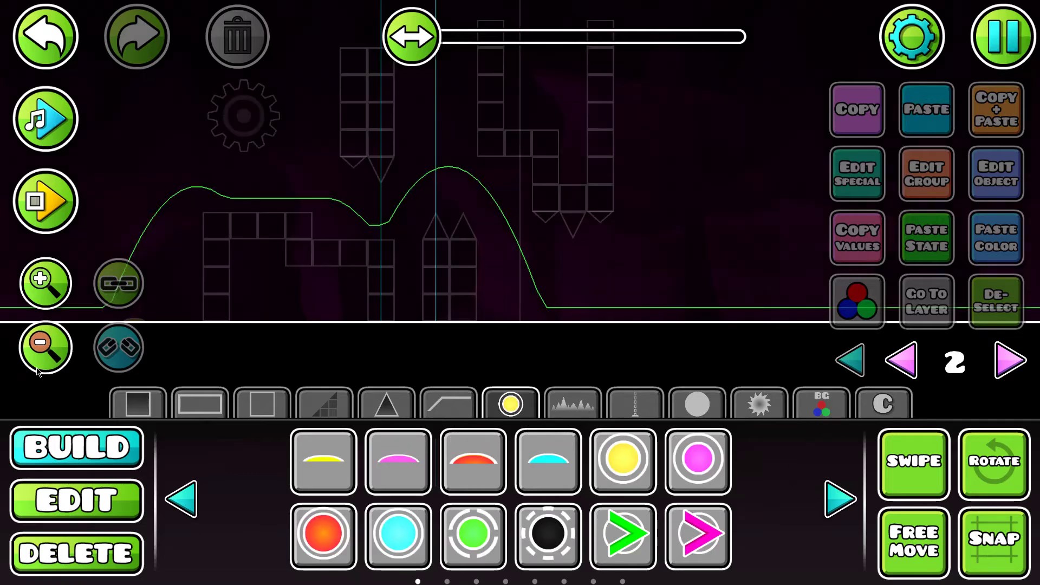
click(35, 364)
scroll(183, 279, up, 2)
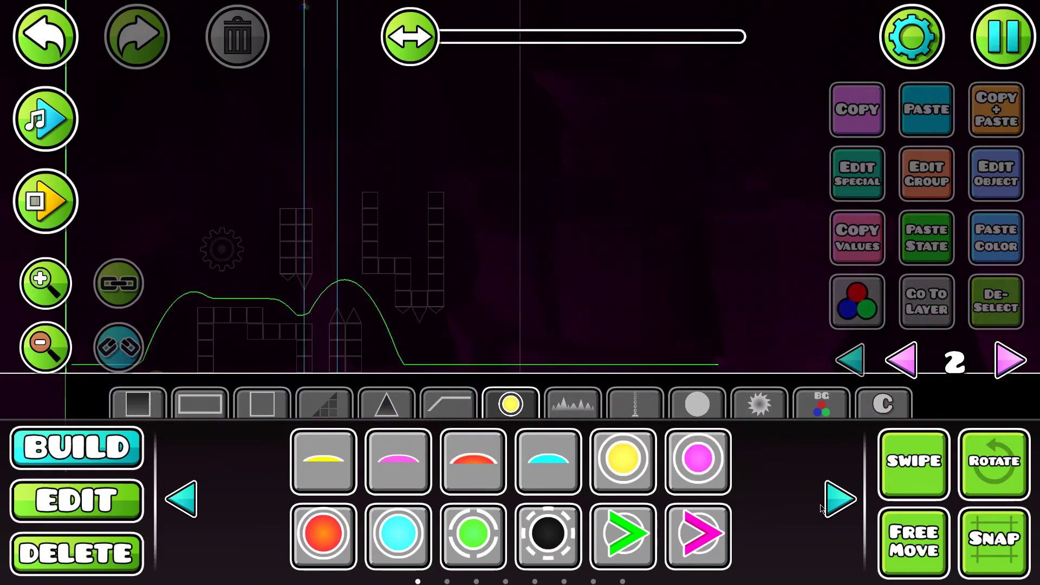
Open the chain and decoration objects and page back to the square blocks.
click(635, 403)
click(495, 406)
click(628, 411)
click(184, 501)
click(183, 500)
click(179, 499)
click(176, 500)
click(174, 500)
click(172, 499)
click(173, 500)
click(172, 498)
Pick a square block and place squares with Swipe to start the T and I.
click(473, 547)
click(411, 533)
click(494, 229)
key(shift)
mouse_move(501, 230)
mouse_down()
mouse_move(515, 231)
mouse_move(508, 263)
mouse_move(572, 237)
mouse_move(547, 263)
mouse_move(568, 269)
mouse_up()
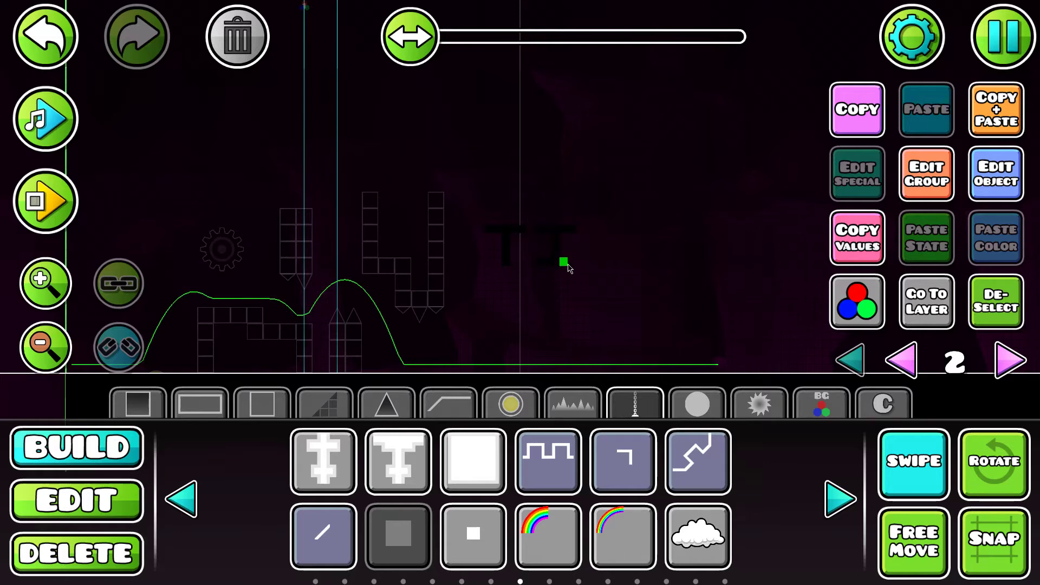
Select the T and I blocks and set their detail colour to channel 2.
click(1014, 199)
click(546, 508)
click(73, 490)
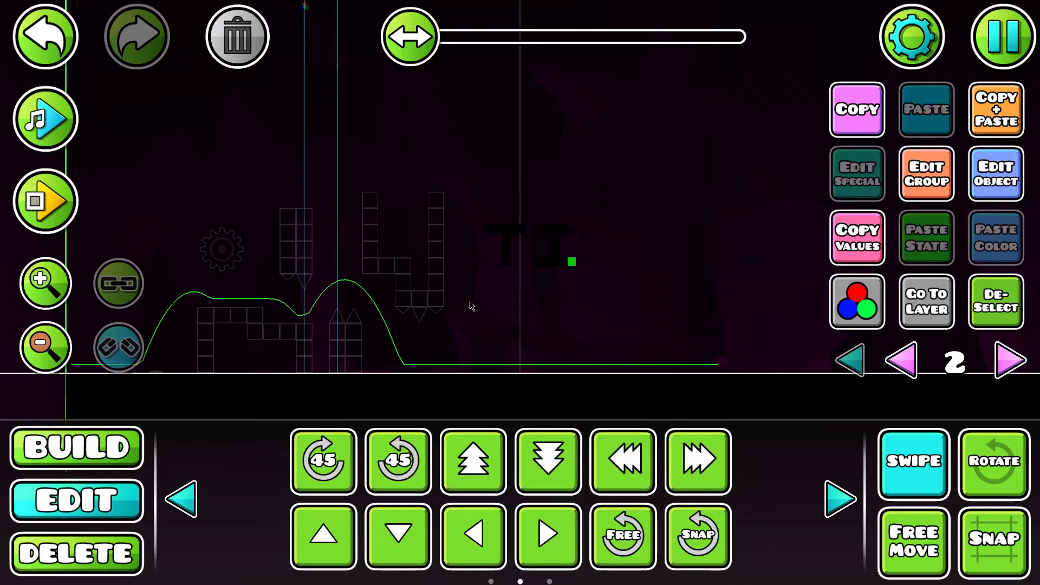
drag(490, 272, 582, 217)
click(1005, 190)
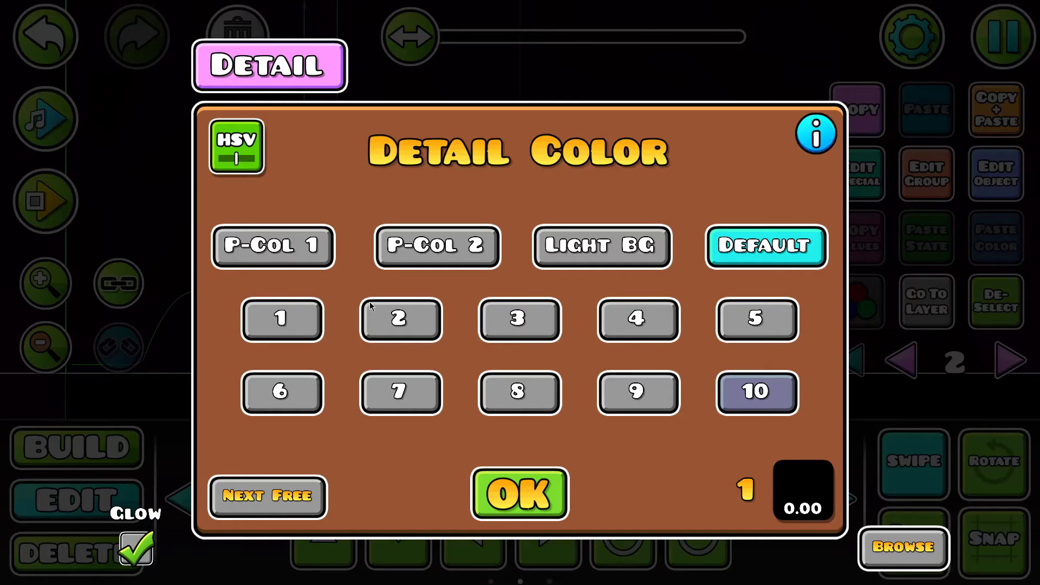
click(404, 325)
click(532, 502)
Select the small block atop the I, then return to Build mode.
click(574, 239)
click(574, 230)
click(62, 440)
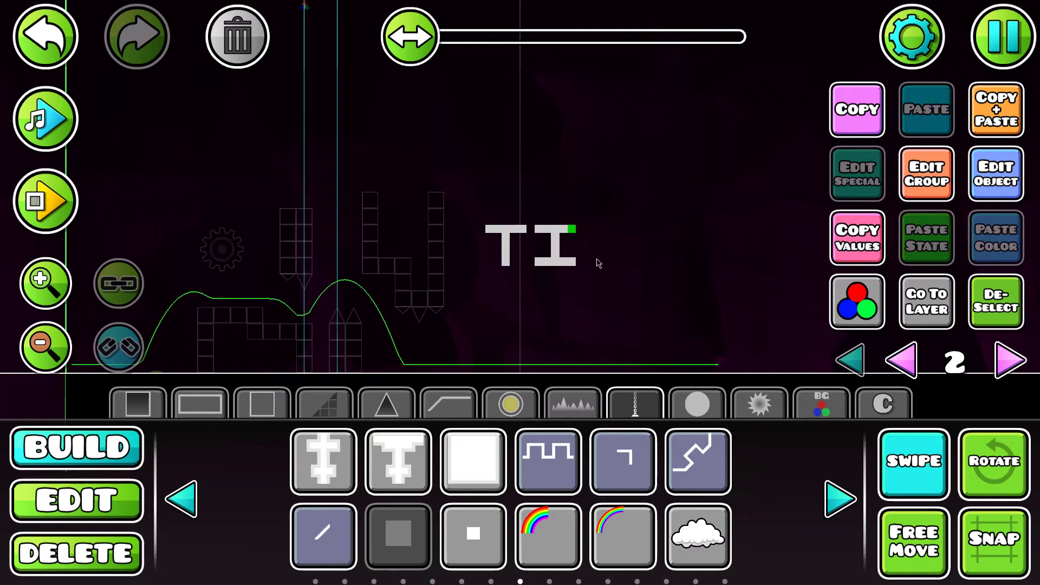
Finish the remaining TITLE letters and start the C's top bar beneath.
mouse_move(588, 230)
mouse_down()
mouse_move(621, 234)
mouse_move(608, 263)
mouse_move(637, 252)
mouse_move(637, 269)
mouse_move(672, 266)
mouse_move(688, 228)
mouse_move(711, 233)
mouse_move(702, 267)
mouse_move(711, 267)
mouse_up()
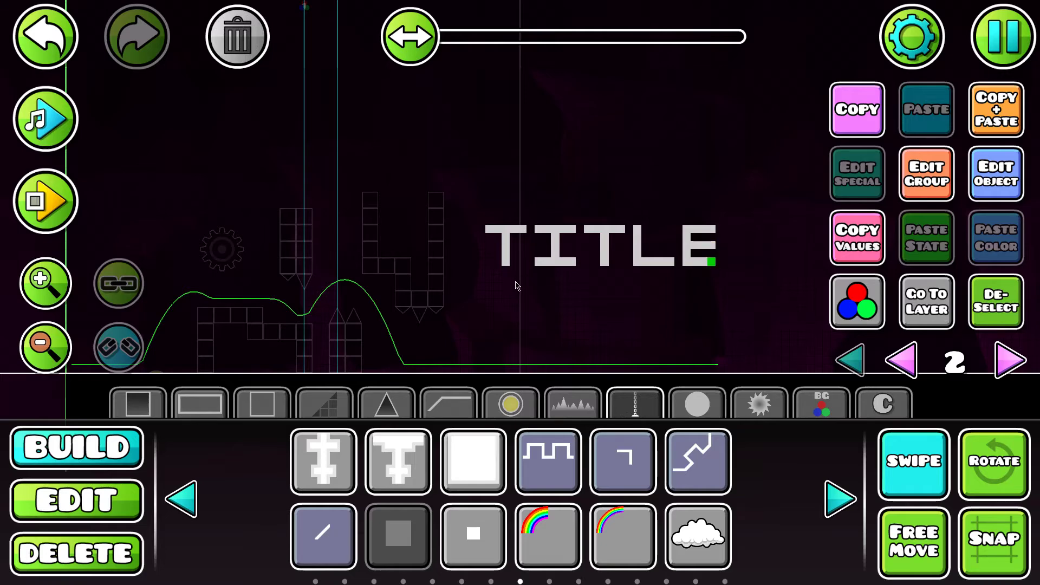
mouse_move(516, 286)
mouse_down()
mouse_move(531, 283)
mouse_move(500, 287)
mouse_move(499, 310)
mouse_move(542, 303)
mouse_up()
key(ctrl+z)
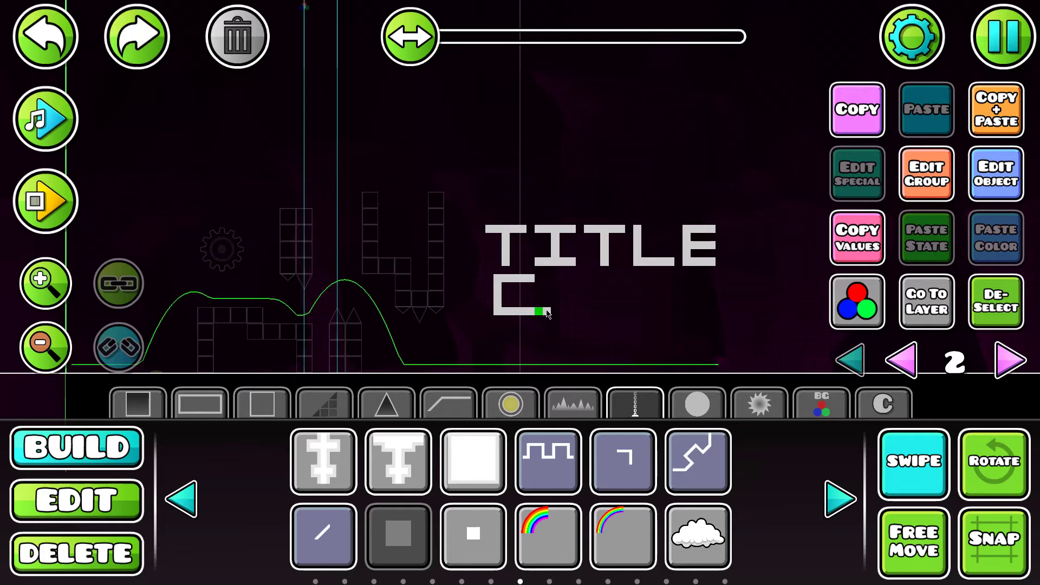
Build the A beside the C, undoing misplaced blocks and filling its crossbar.
mouse_move(546, 309)
mouse_down()
mouse_move(581, 279)
mouse_move(581, 314)
mouse_up()
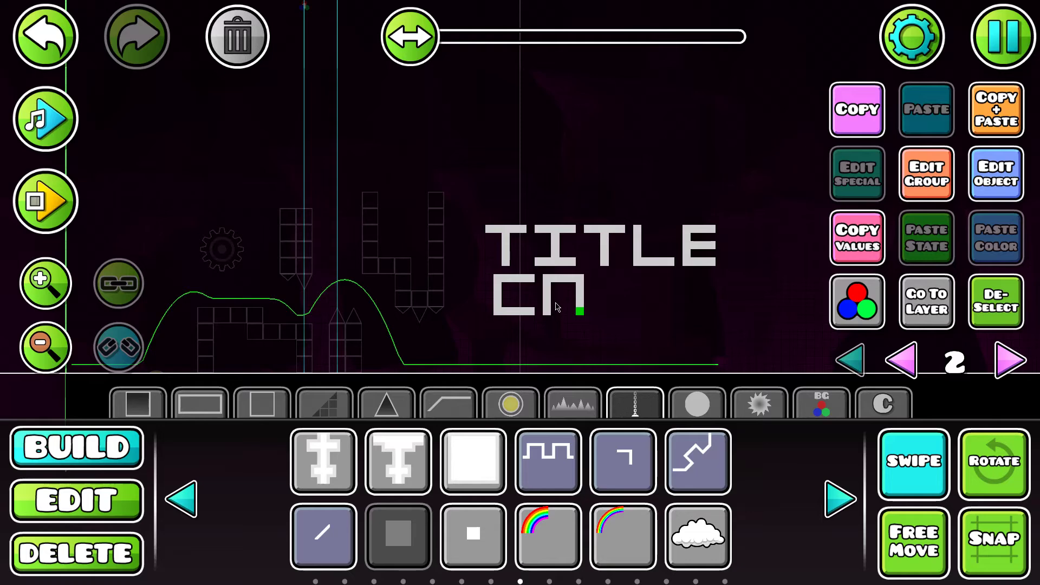
key(ctrl+z)
click(563, 299)
key(ctrl+z)
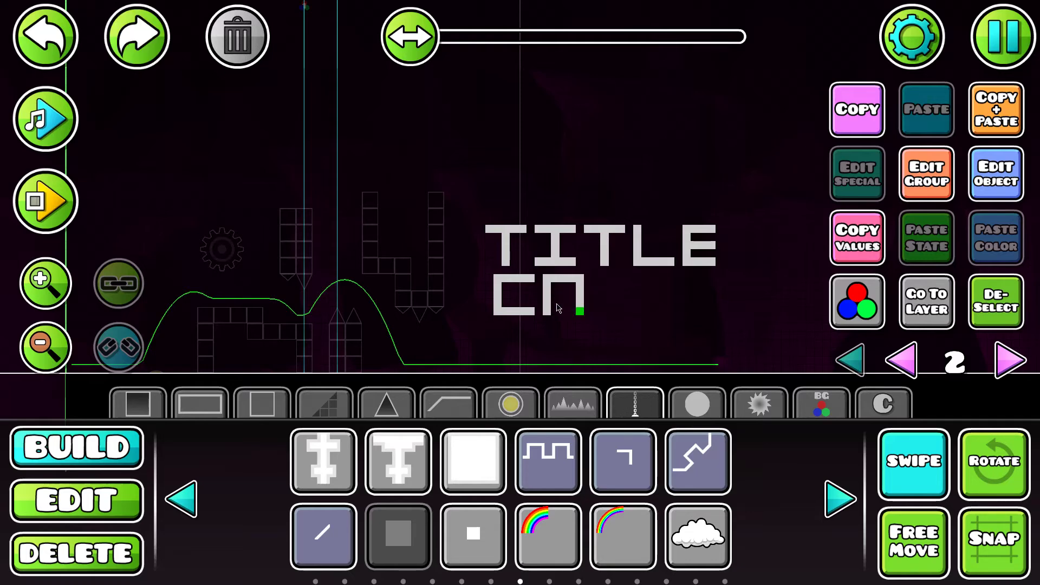
click(558, 308)
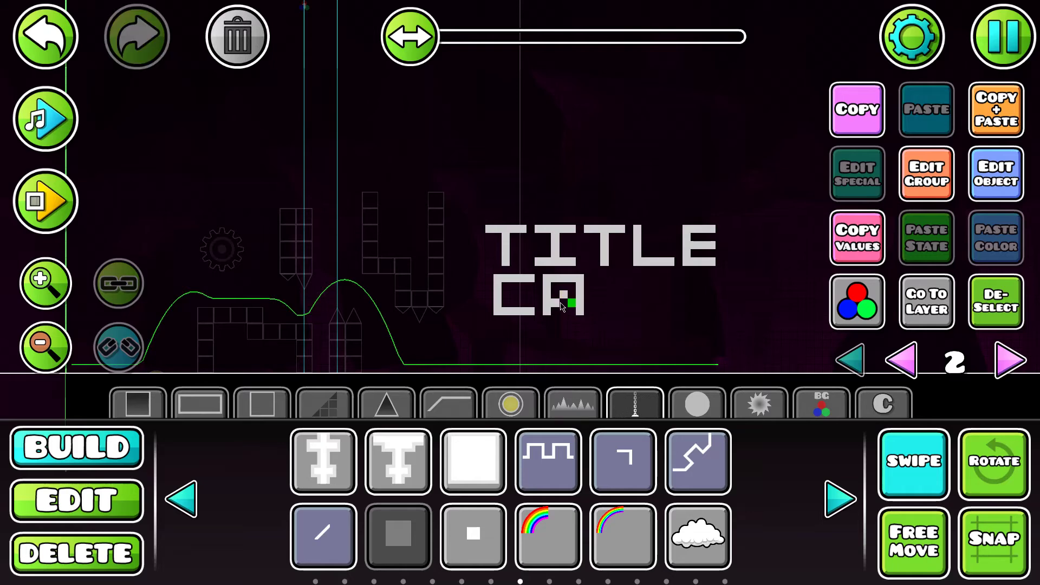
key(ctrl+z)
click(563, 307)
click(564, 310)
key(ctrl+z)
key(ctrl+z)
mouse_move(561, 304)
mouse_down()
mouse_move(597, 297)
mouse_move(597, 281)
mouse_move(628, 286)
mouse_move(628, 298)
mouse_move(607, 306)
mouse_up()
Build the R and the D to complete CARD, then clear the selection.
click(614, 306)
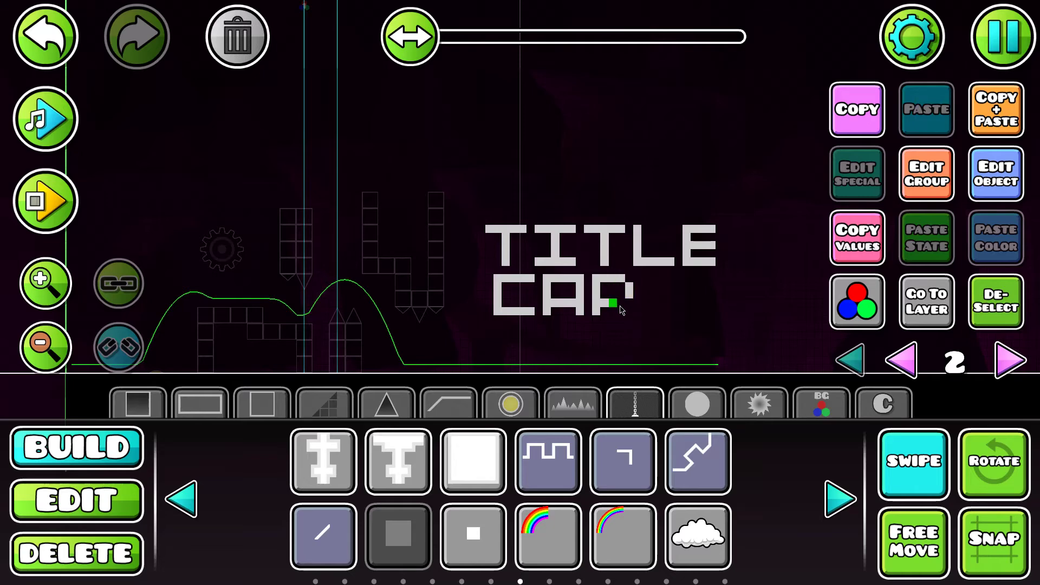
click(629, 302)
click(630, 311)
drag(647, 278, 647, 309)
click(661, 311)
click(659, 278)
click(679, 285)
click(678, 294)
click(678, 302)
click(674, 312)
click(990, 321)
Select the CARD blocks and shift them right to centre under TITLE.
click(125, 488)
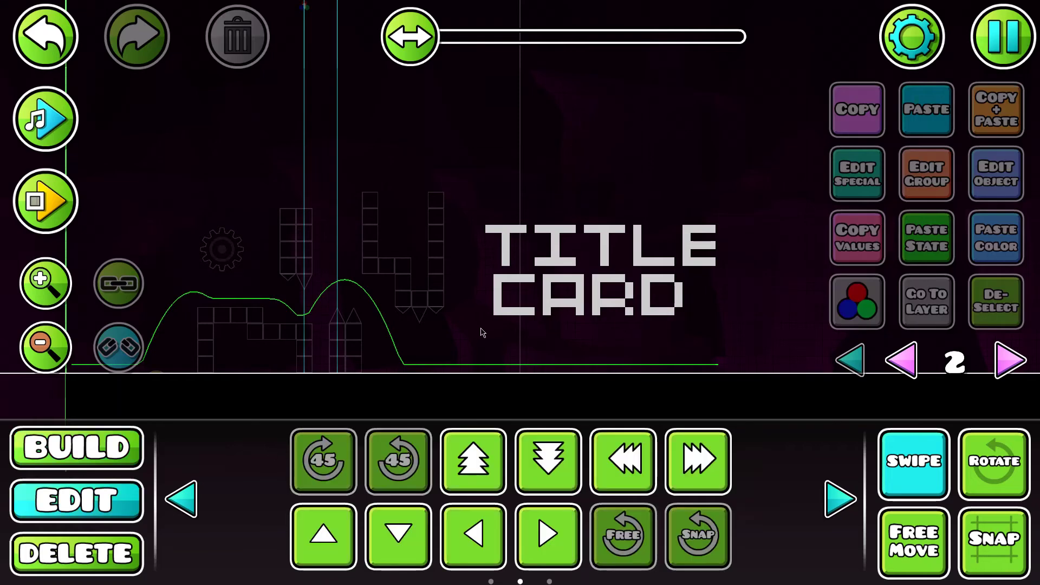
mouse_move(480, 327)
mouse_down()
mouse_move(692, 278)
mouse_move(698, 341)
mouse_up()
key(d)
key(d)
key(d)
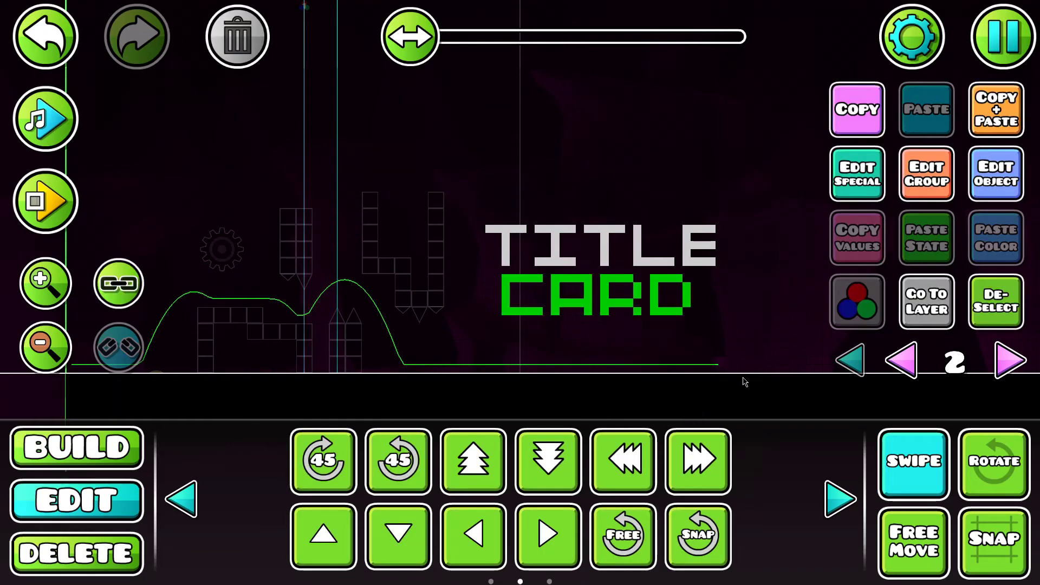
click(998, 305)
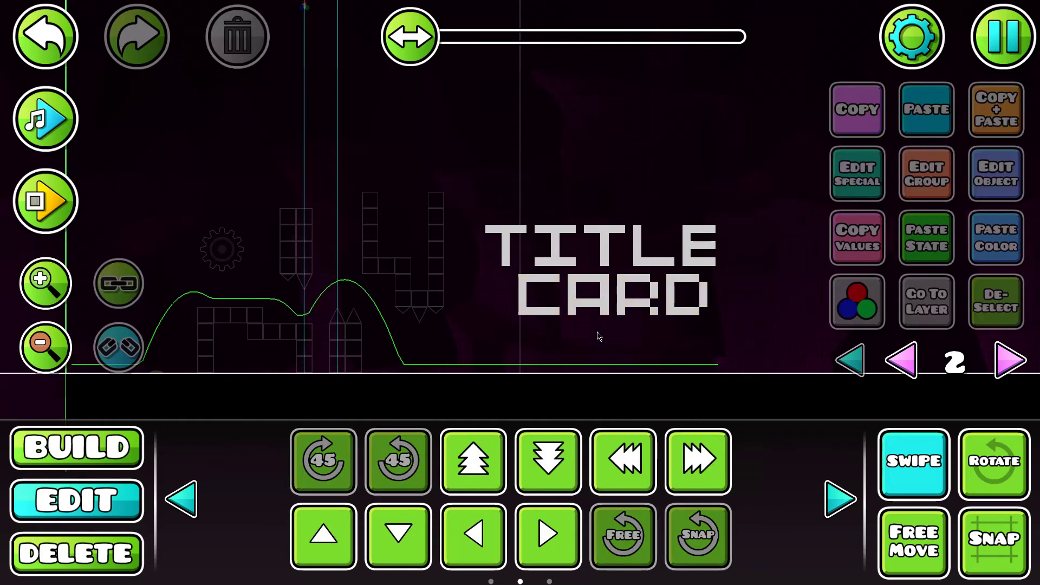
Put the whole TITLE CARD text on Z layer T3 with Z order 16.
drag(479, 273, 772, 167)
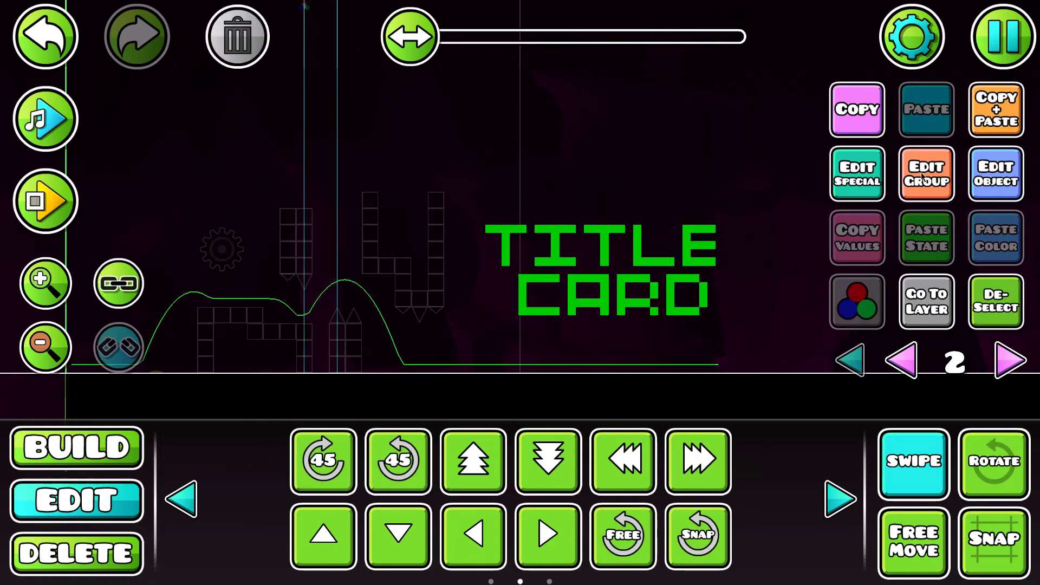
click(919, 180)
click(694, 463)
click(818, 110)
click(818, 111)
click(818, 112)
click(817, 113)
click(820, 112)
click(821, 112)
click(821, 112)
click(532, 518)
Add the text to group 1 and show objects from all editor layers.
click(921, 185)
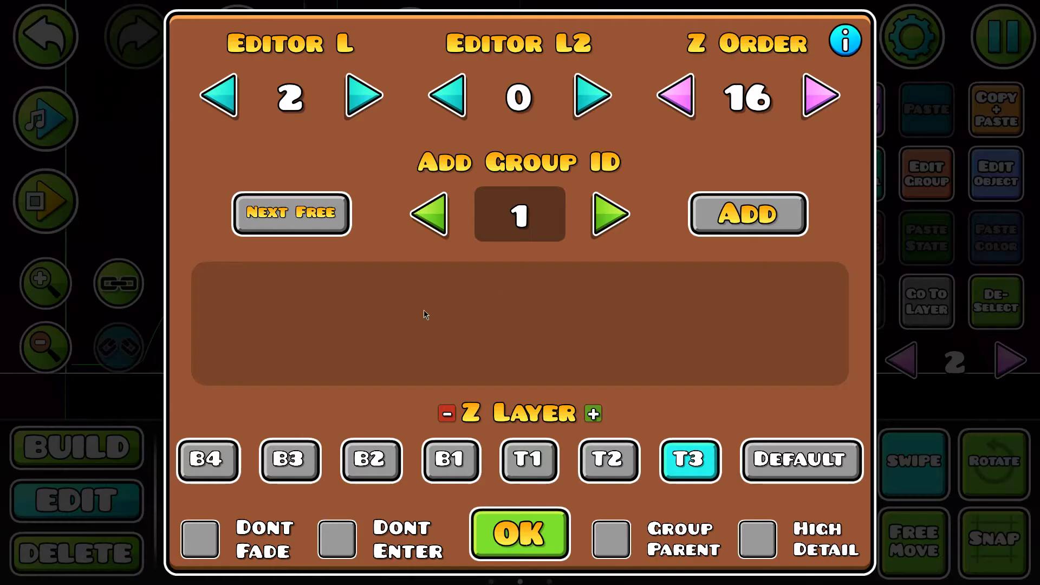
click(720, 225)
click(520, 533)
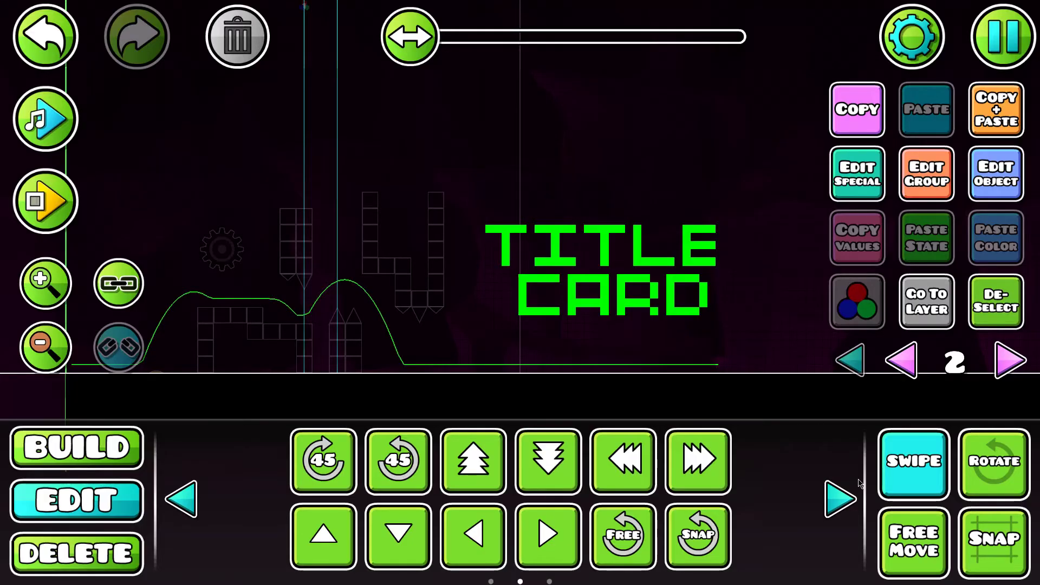
click(872, 370)
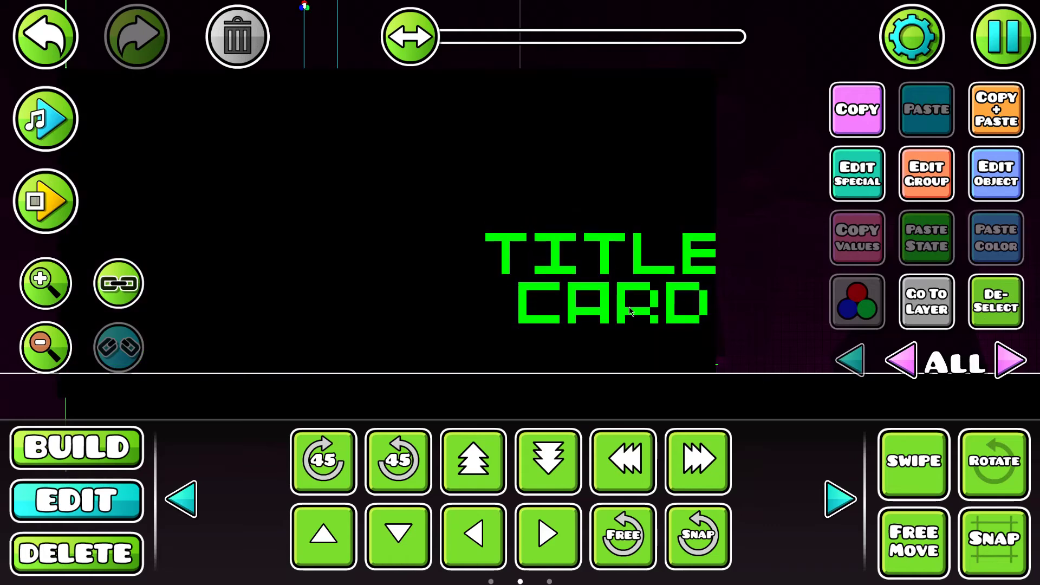
Nudge the title text up and to the left.
click(602, 457)
click(602, 458)
scroll(631, 355, up, 2)
key(w)
key(a)
key(a)
key(a)
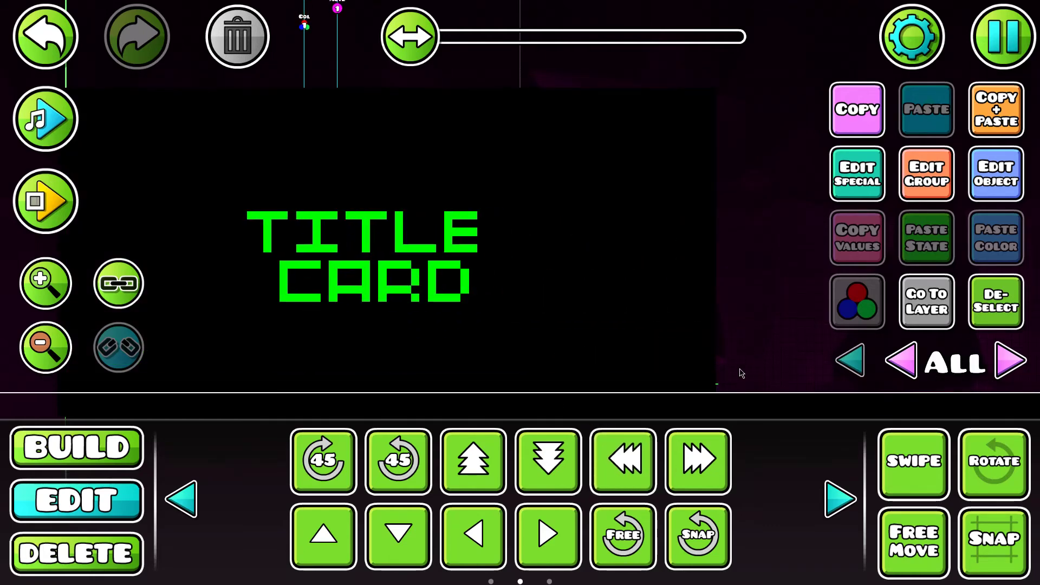
key(w)
key(a)
key(a)
key(a)
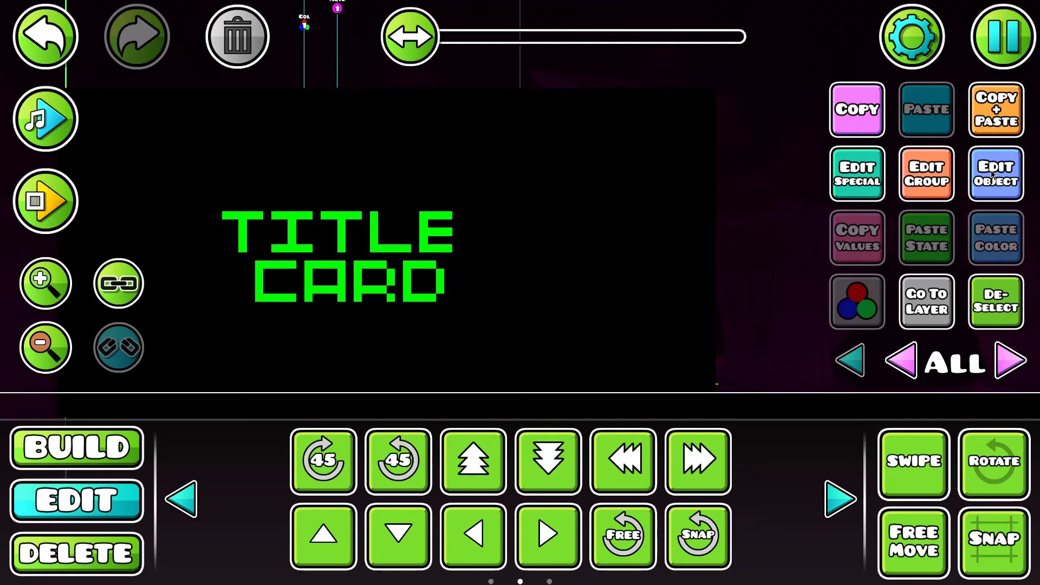
Set colour channel 2 to light magenta at 0.00 opacity, then deselect the text.
click(838, 323)
click(794, 492)
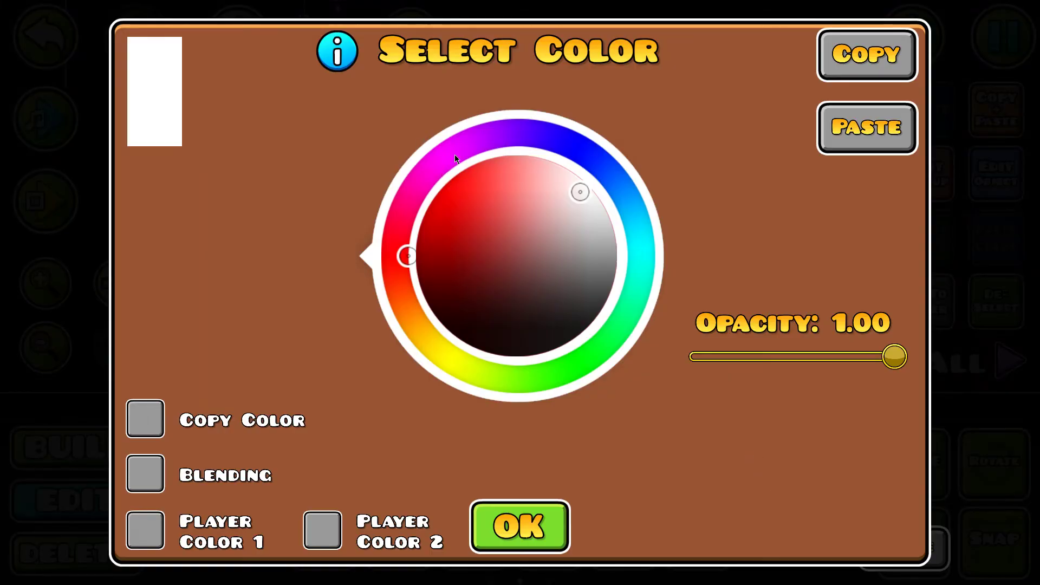
click(461, 133)
click(498, 156)
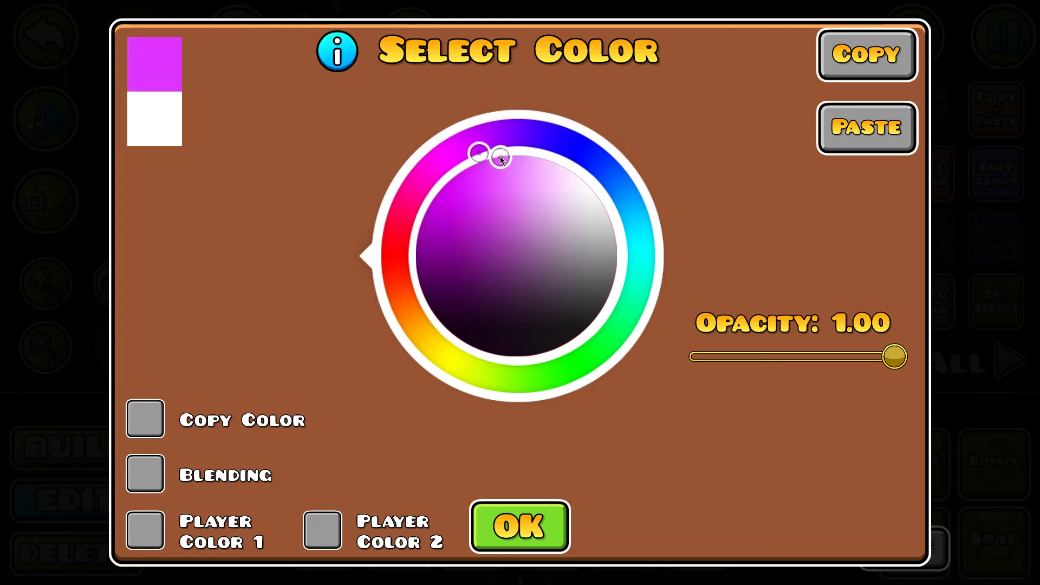
drag(891, 358, 386, 546)
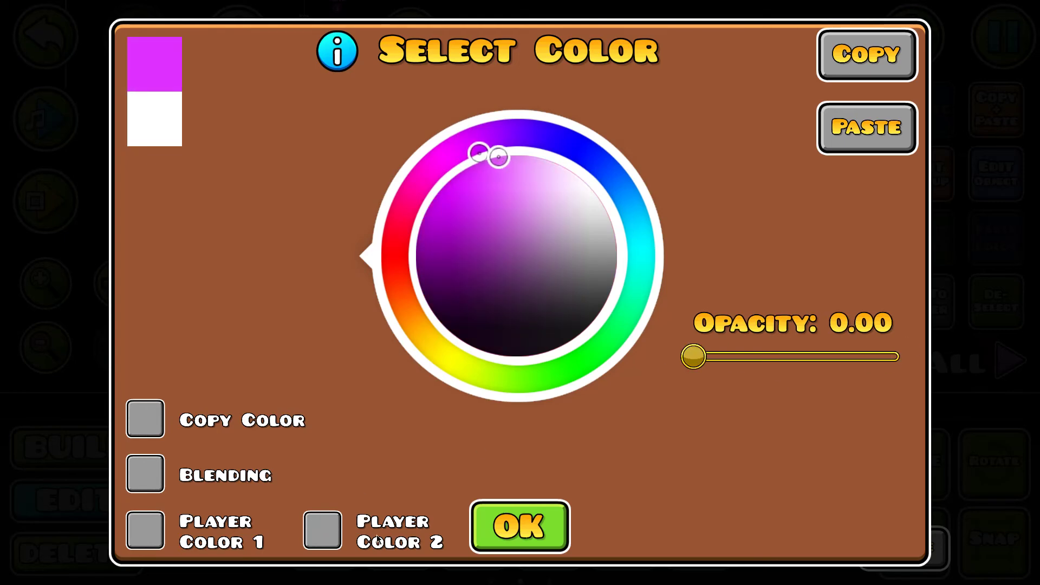
click(519, 499)
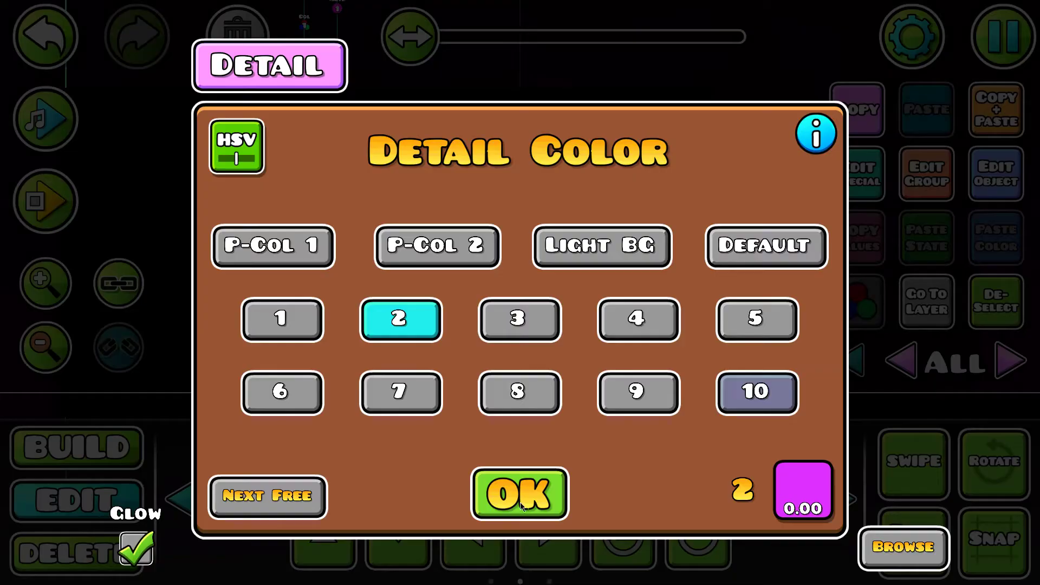
click(523, 497)
click(445, 233)
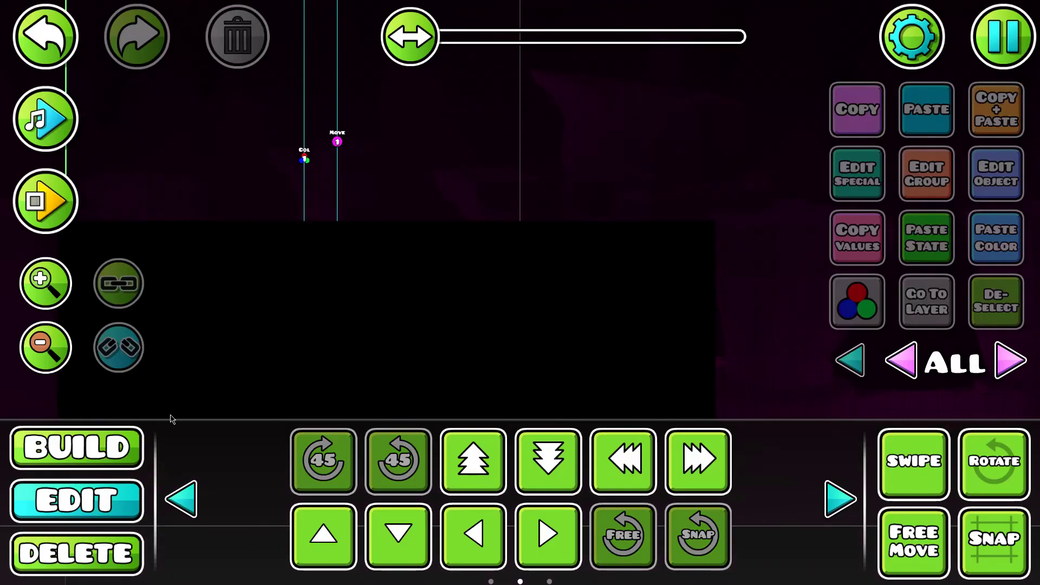
Duplicate the colour trigger and place the copy above the original.
click(305, 157)
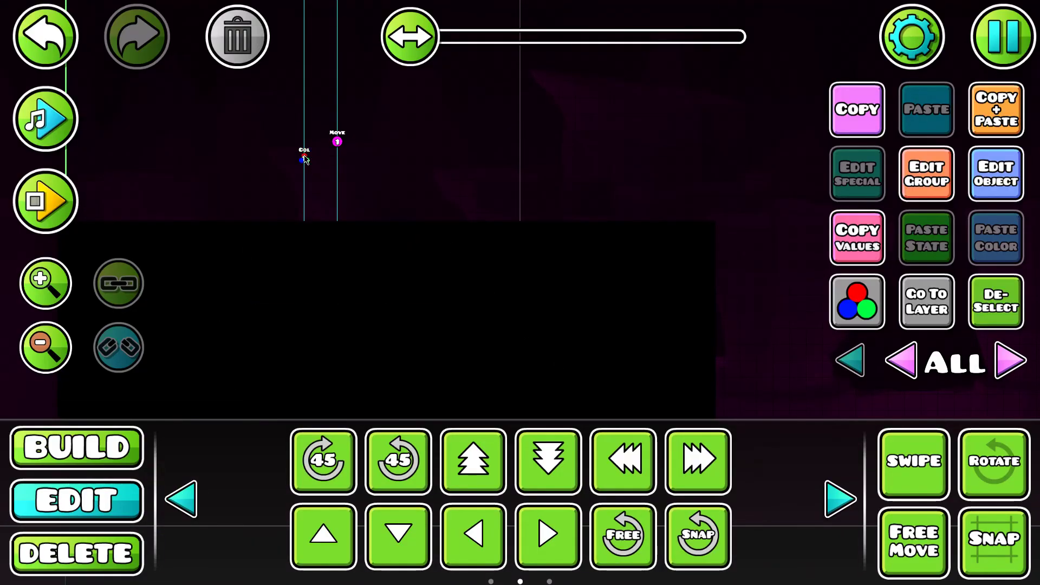
key(ctrl+d)
drag(305, 159, 336, 120)
click(1021, 305)
Set the duplicate trigger to channel 2 with an instant white colour.
click(995, 175)
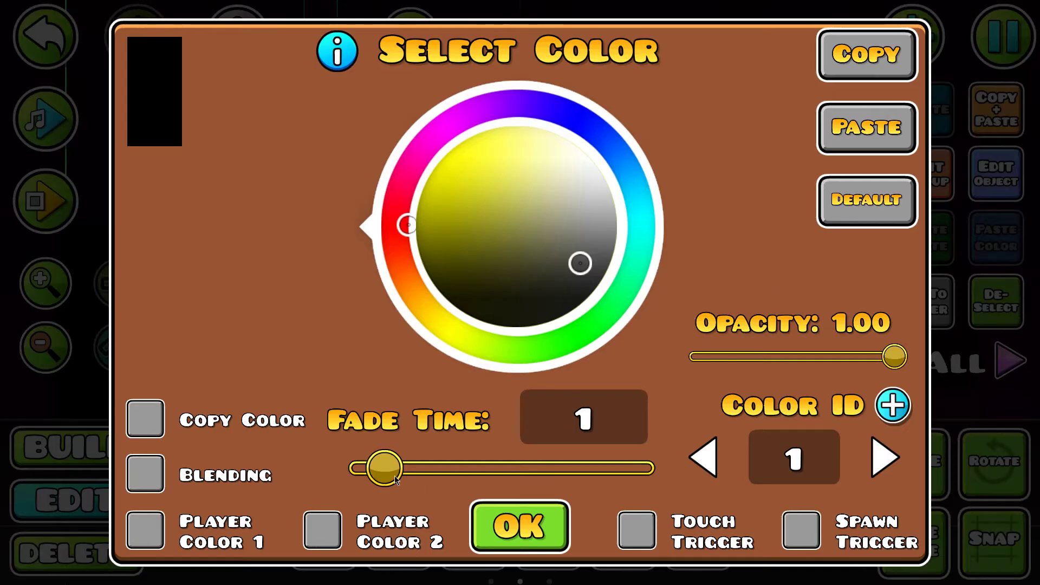
drag(396, 476, 363, 476)
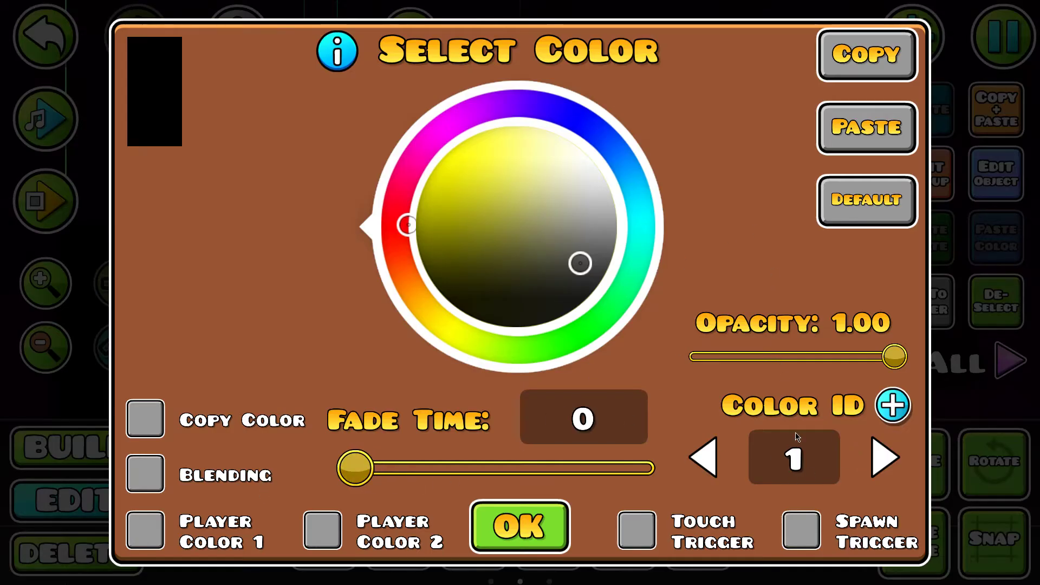
click(884, 457)
drag(587, 205, 618, 130)
click(519, 536)
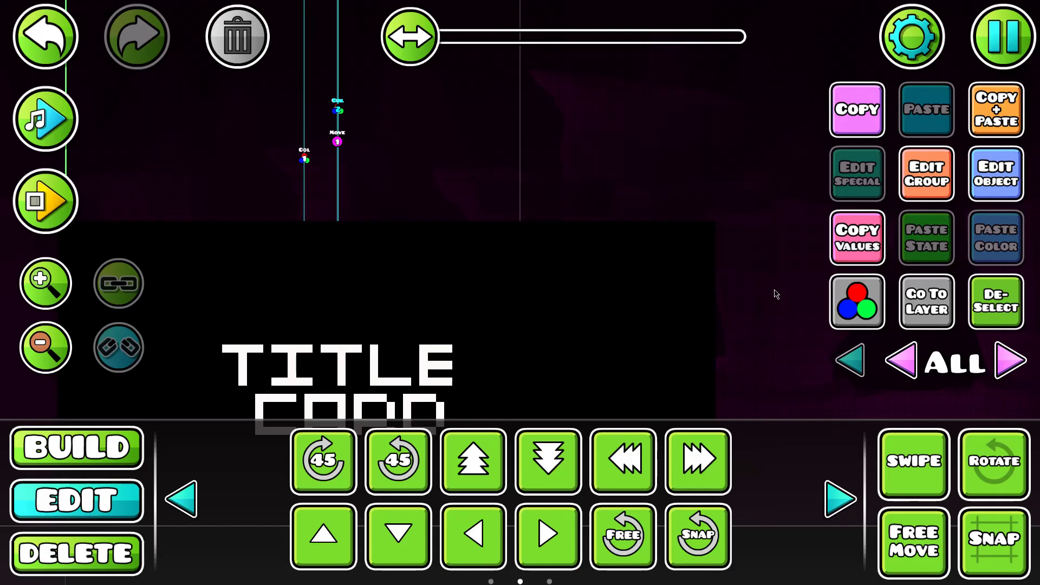
Change the trigger colour to pale magenta with a 1-second fade, then preview.
click(991, 185)
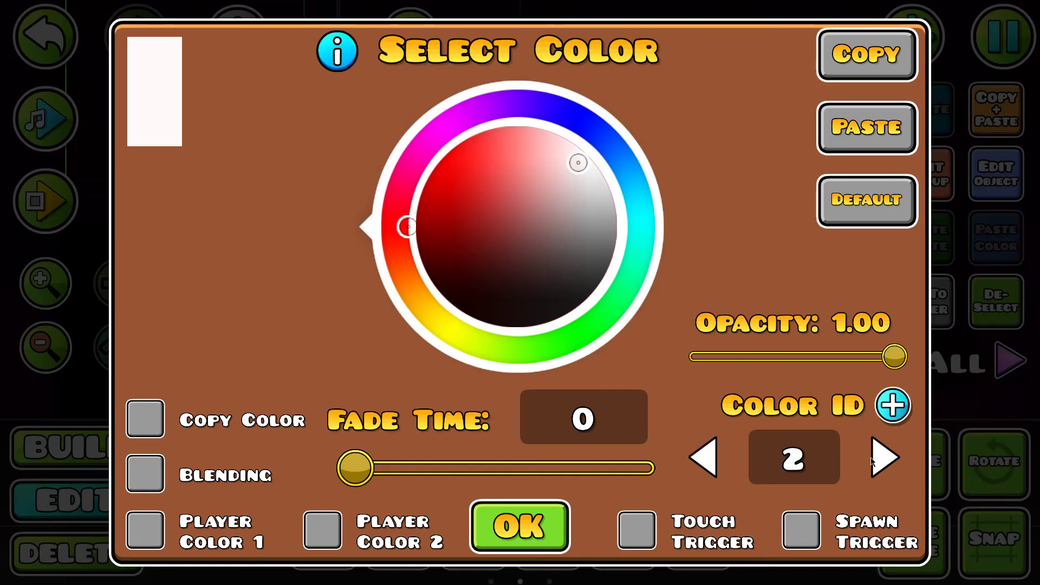
click(479, 123)
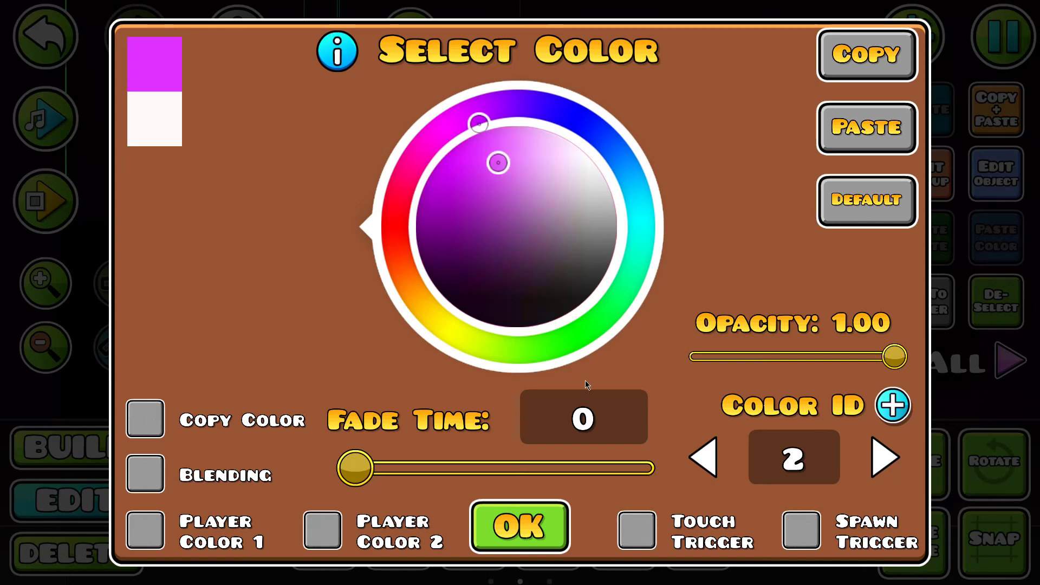
click(605, 429)
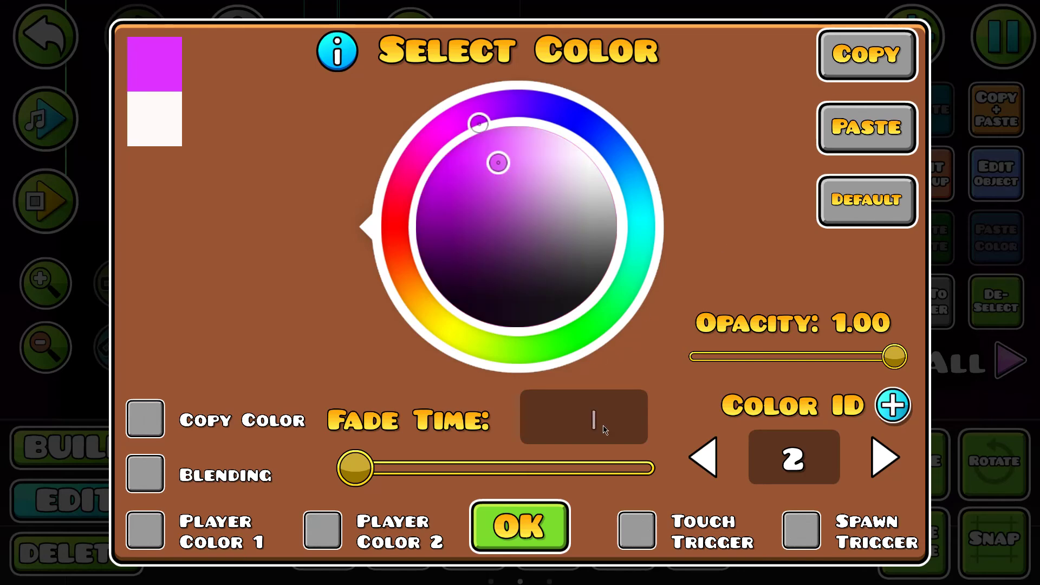
text(1)
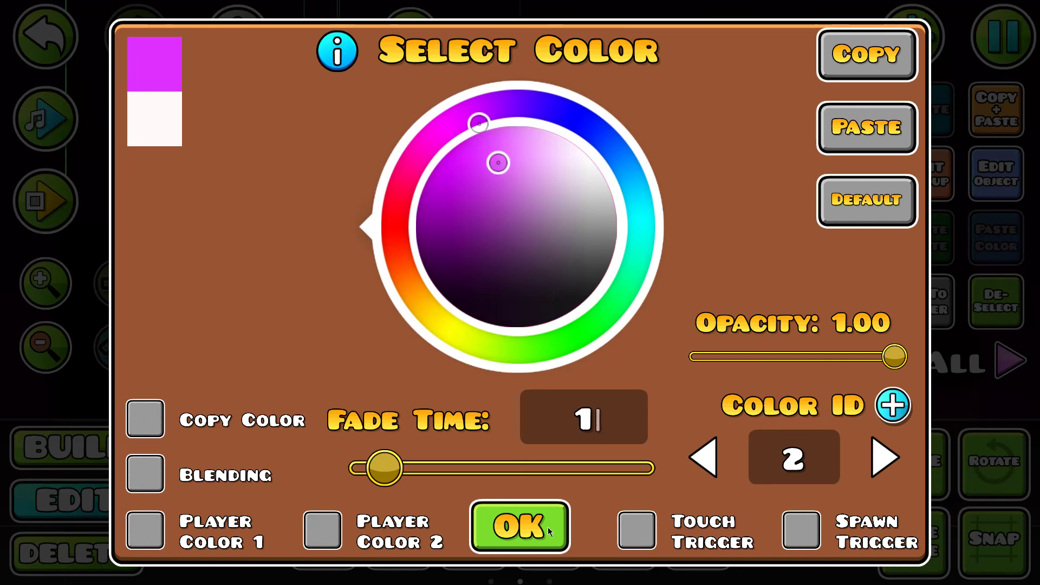
click(540, 525)
click(996, 303)
click(47, 120)
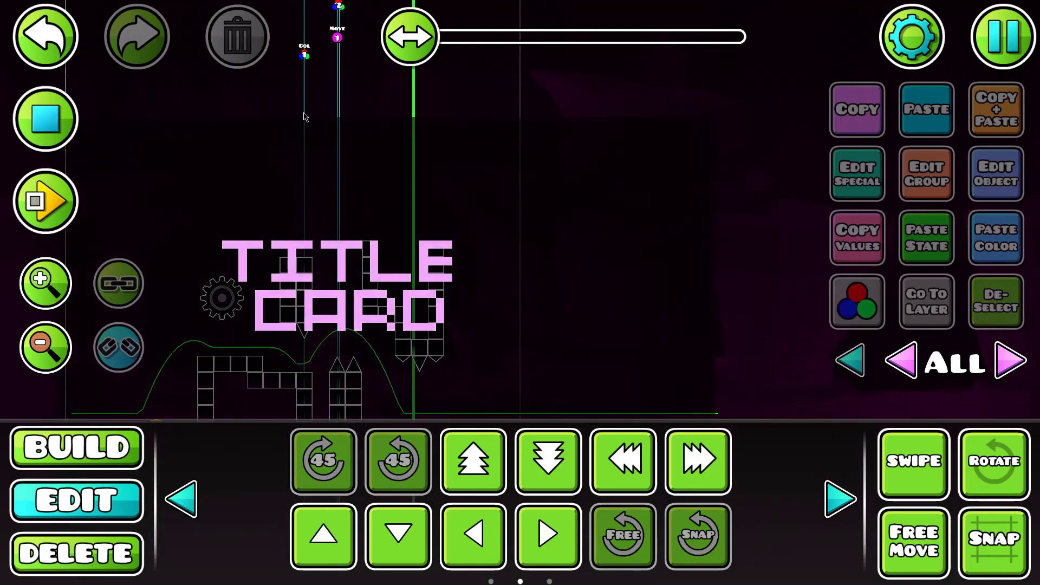
Stop the preview and drag the channel-2 colour trigger right, past the Move trigger.
click(270, 194)
click(304, 129)
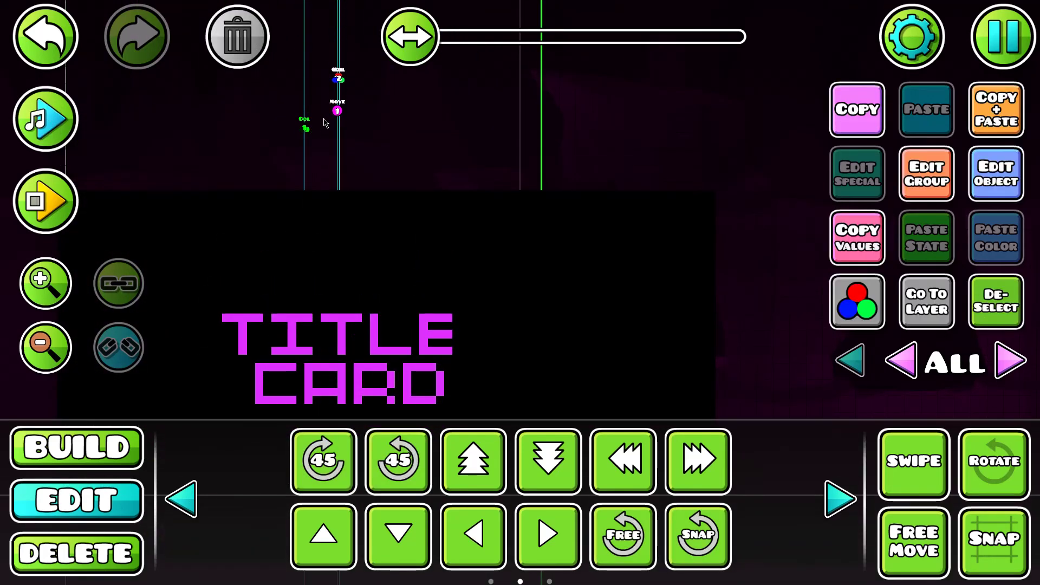
click(328, 121)
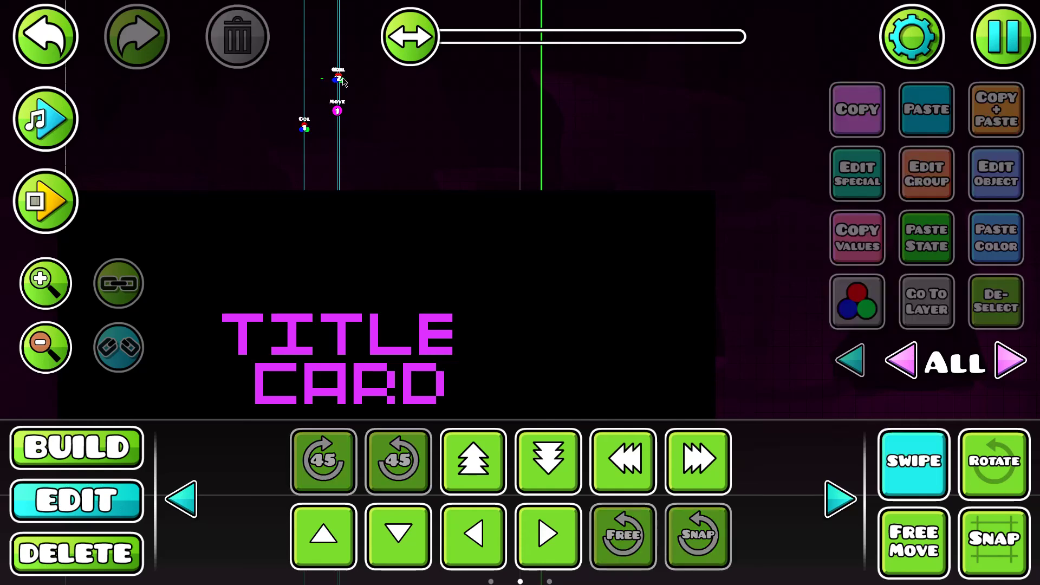
drag(371, 79, 437, 79)
click(899, 469)
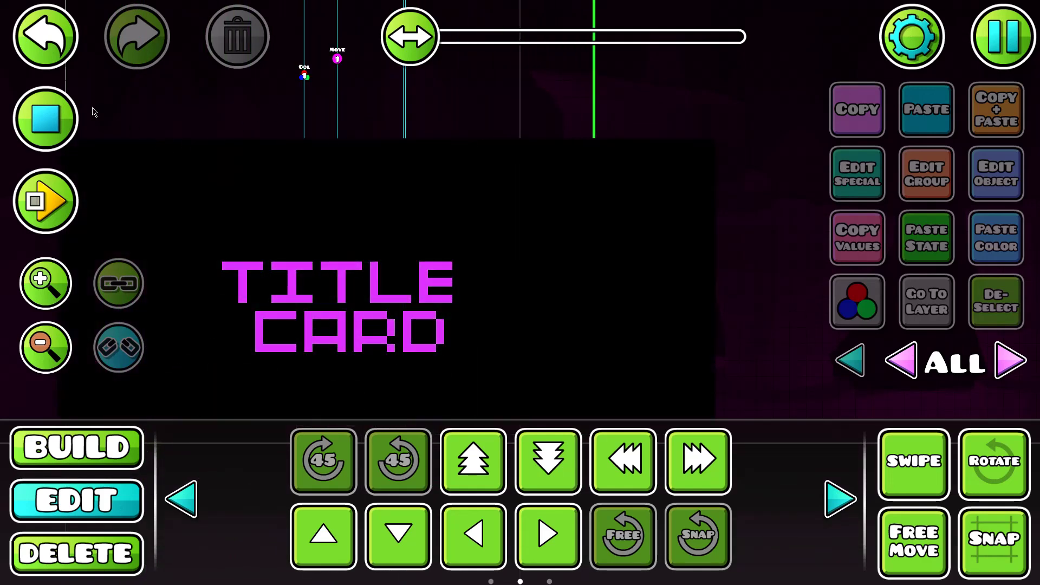
Set the fade-in trigger's Fade Time to 0.25 and preview the title.
click(59, 117)
scroll(260, 179, up, 3)
click(405, 155)
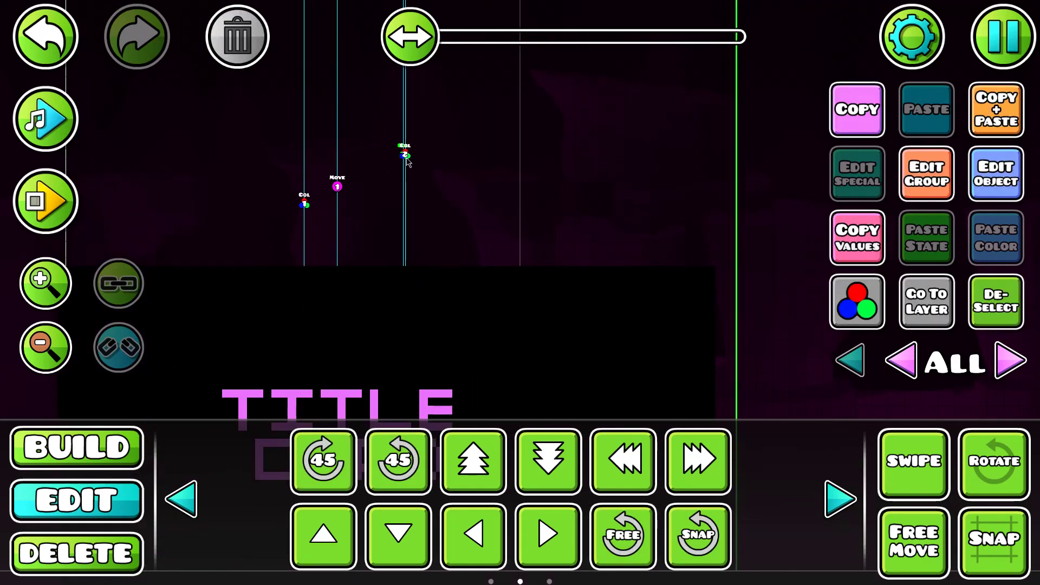
click(995, 174)
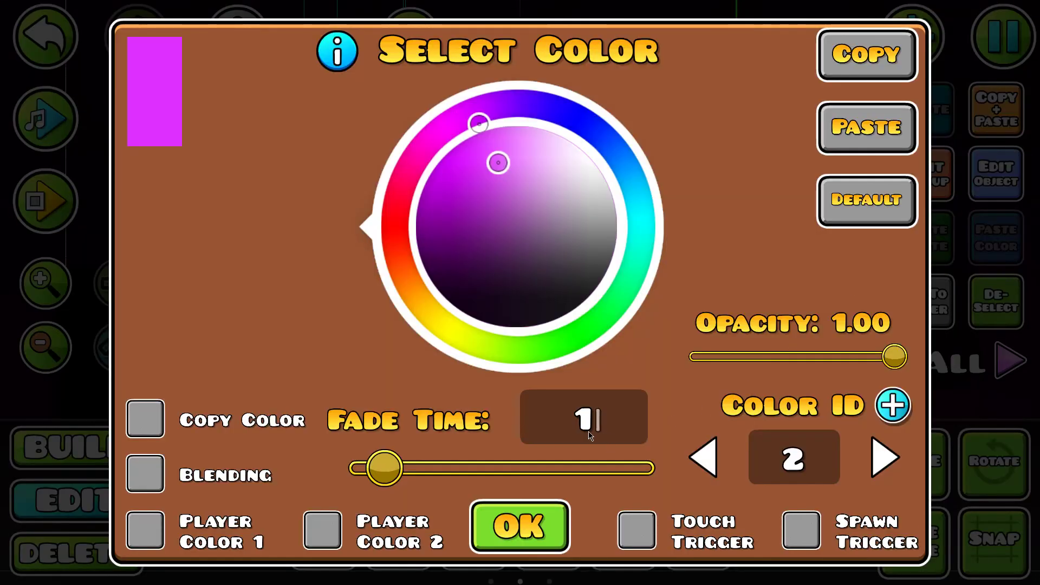
key(BackSpace)
text(0)
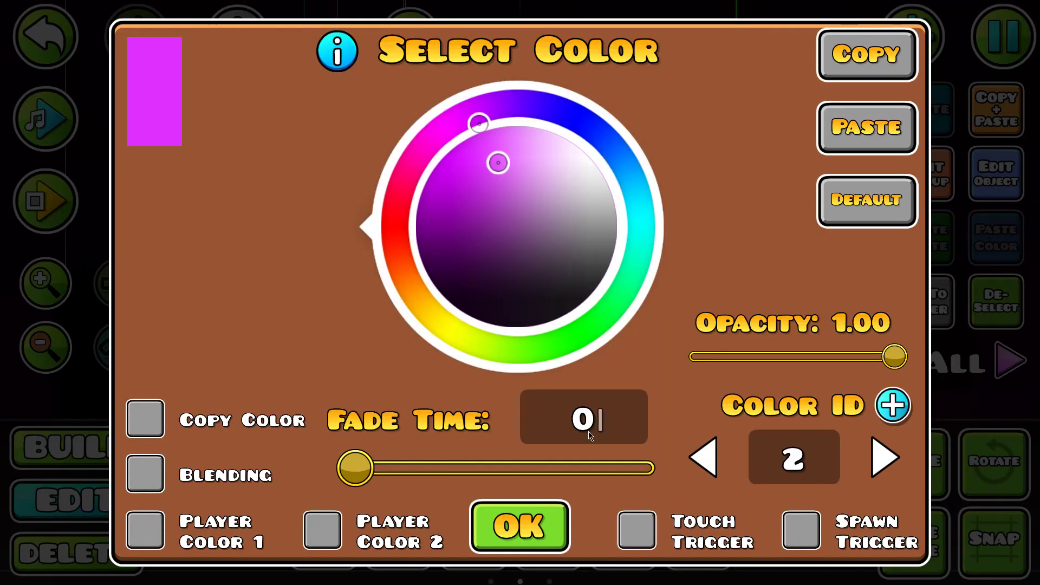
text(.2)
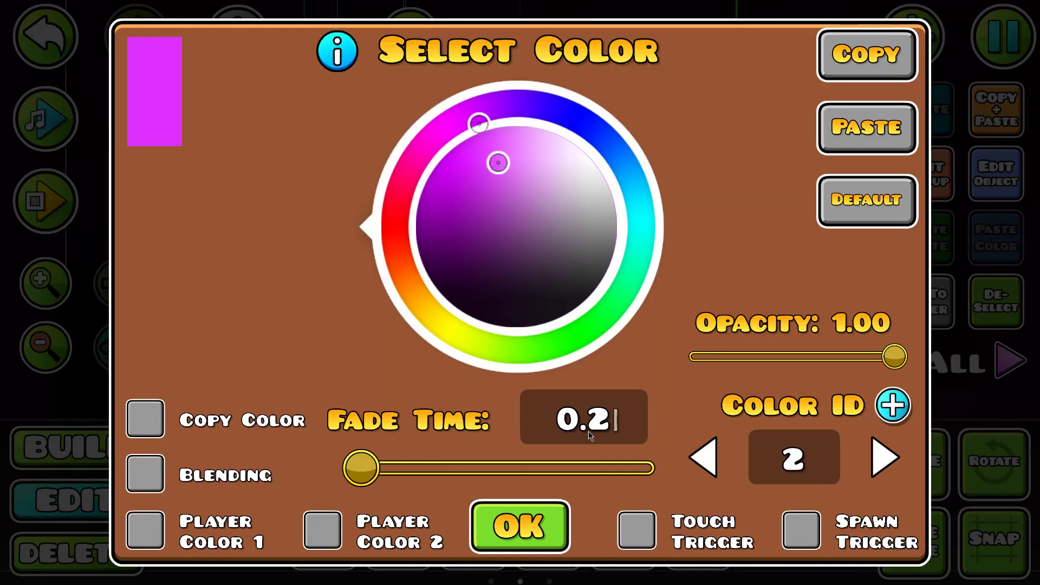
text(5)
click(519, 526)
click(54, 146)
drag(473, 216, 478, 170)
Change the fade-in trigger's Fade Time to 0.33.
click(996, 173)
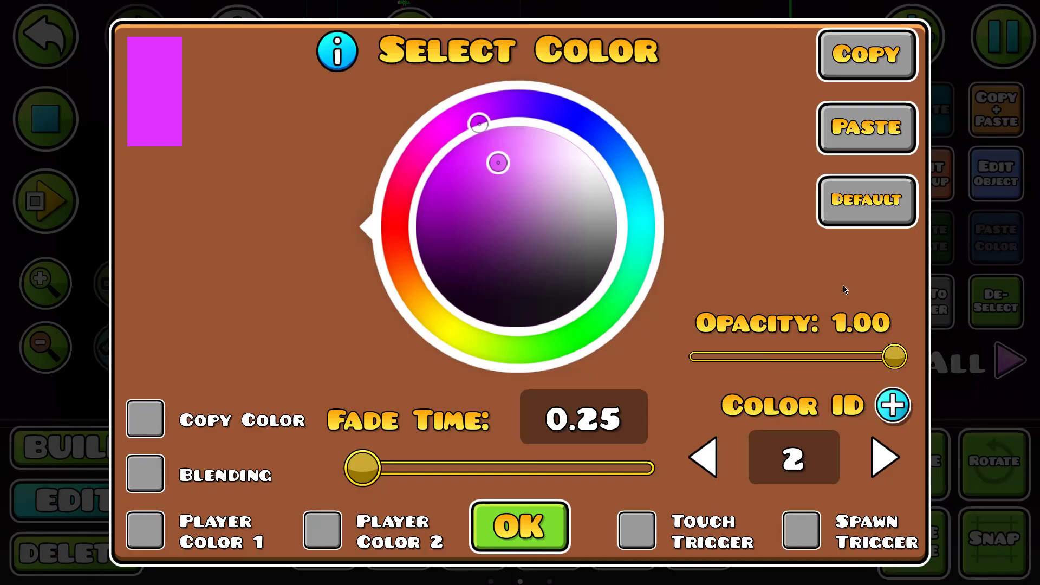
click(614, 417)
key(BackSpace)
key(BackSpace)
text(33)
click(518, 525)
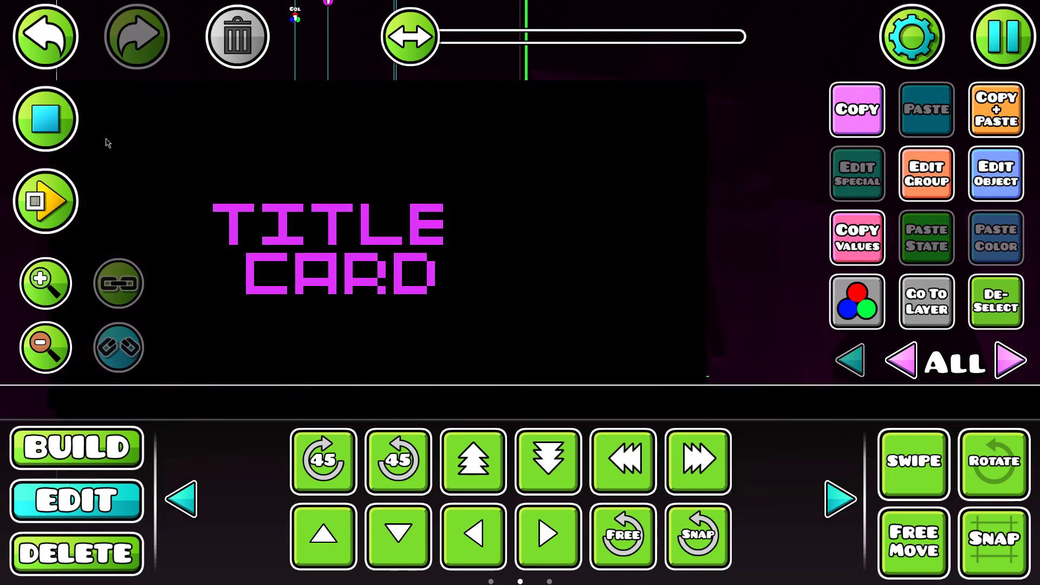
scroll(423, 270, down, 4)
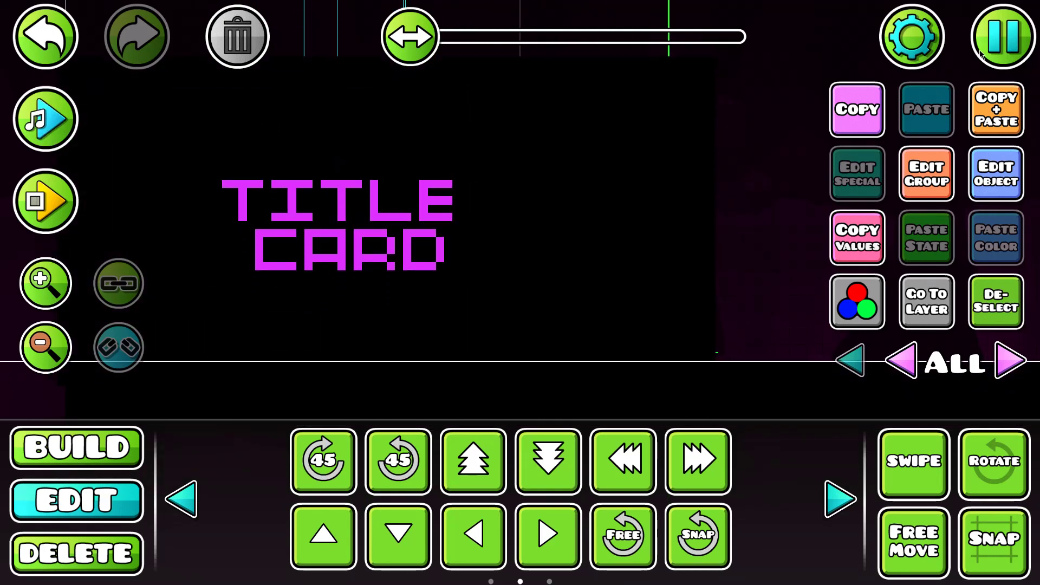